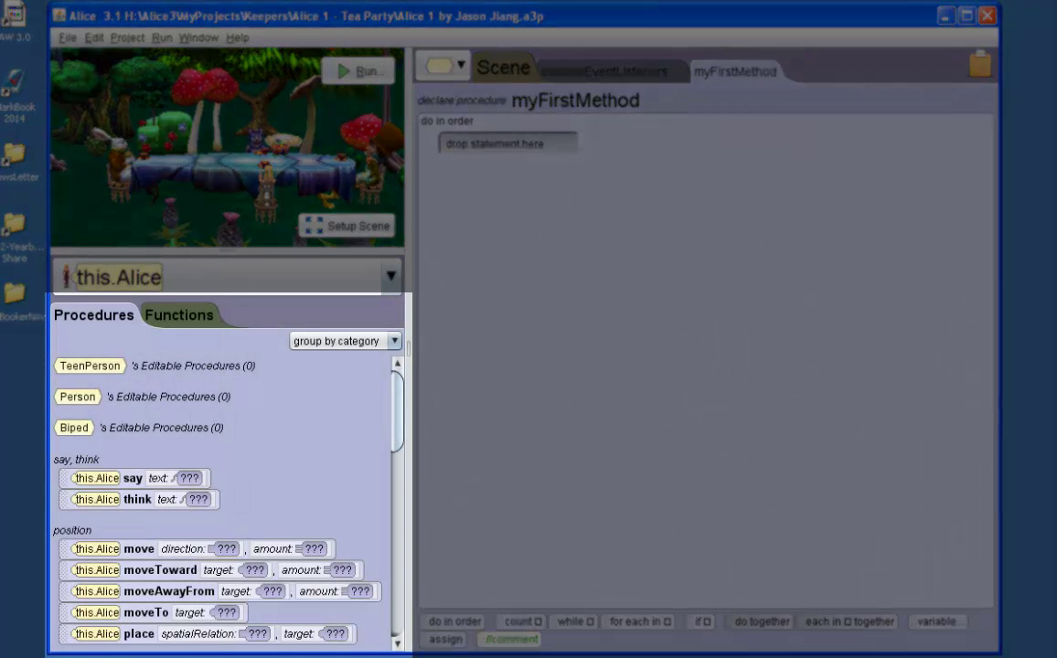
- Show Alice's getter functions, then switch back to her procedures list
click(196, 318)
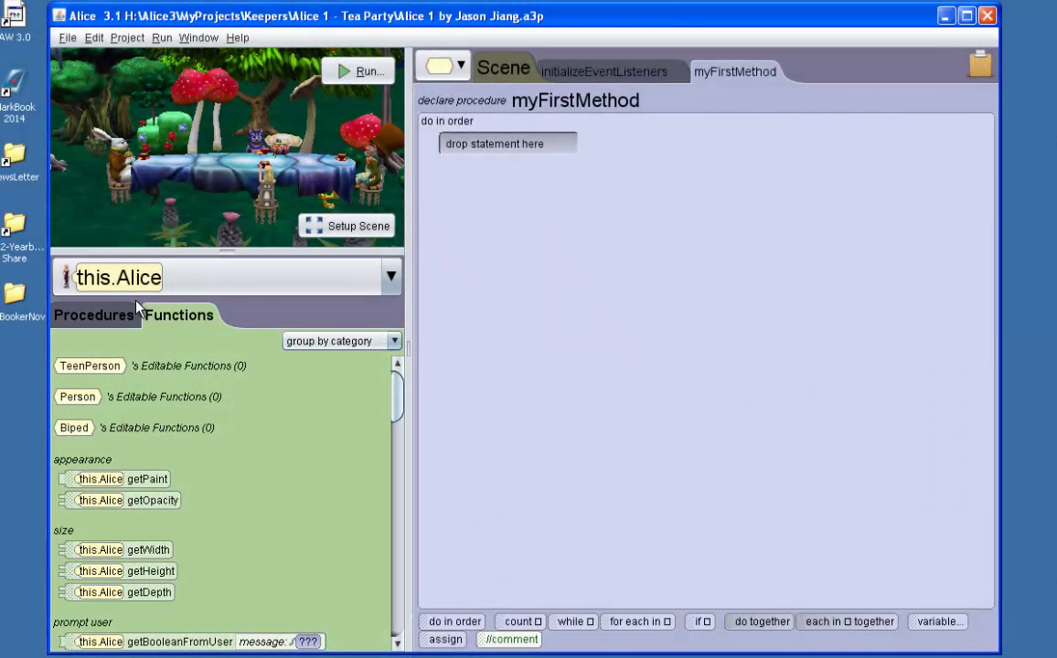
click(95, 316)
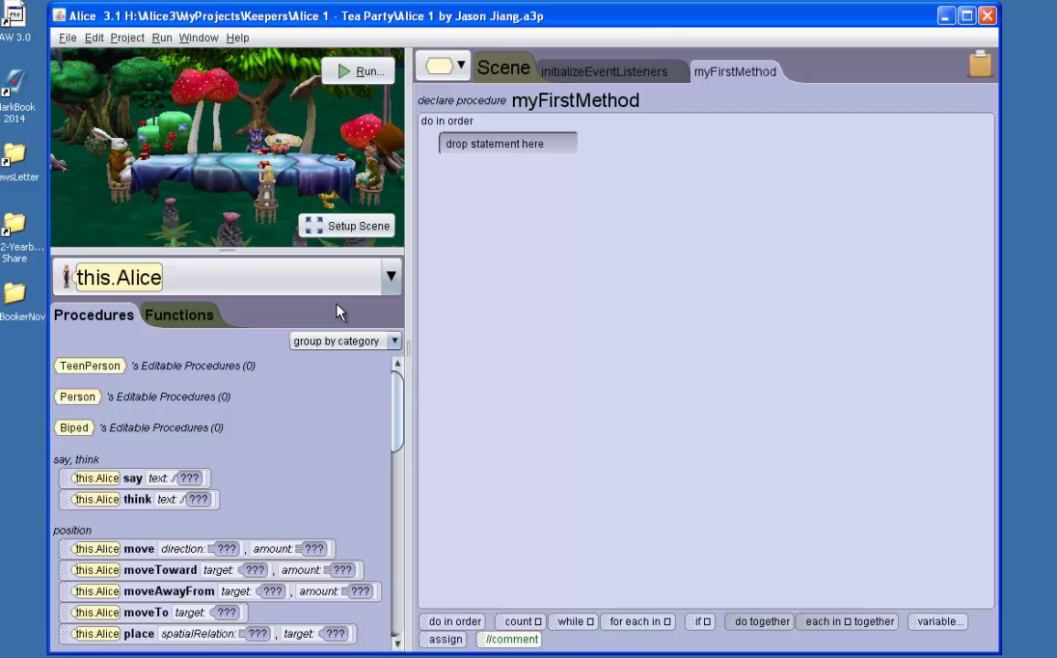
- Open the scene setup editor for the tea party world
click(346, 226)
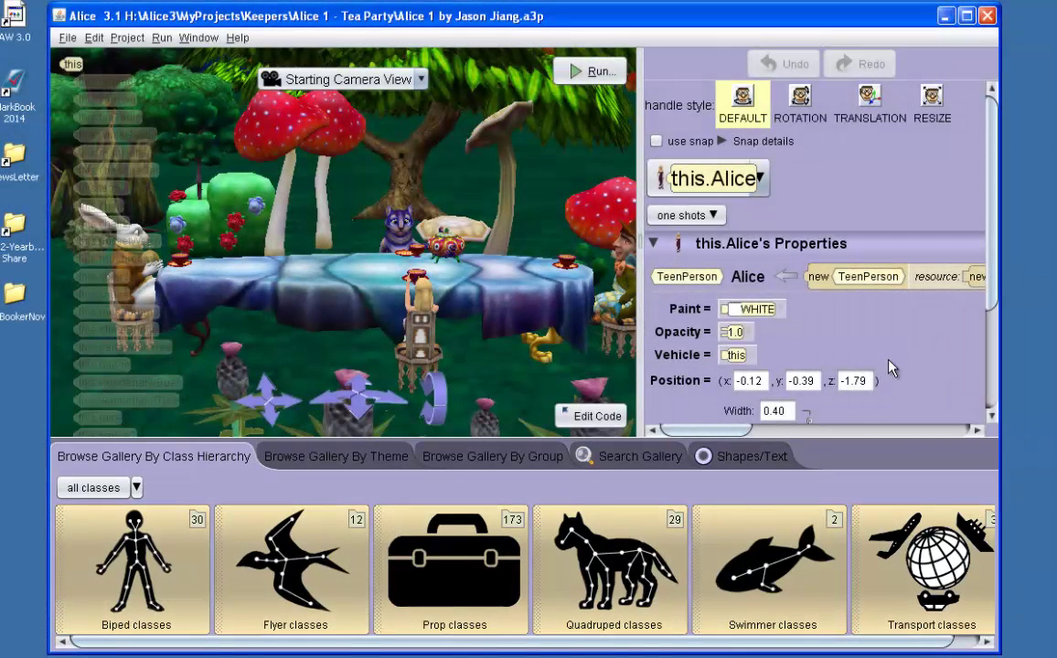
- Return to the code editor and choose the ROOM template in the project chooser
click(596, 419)
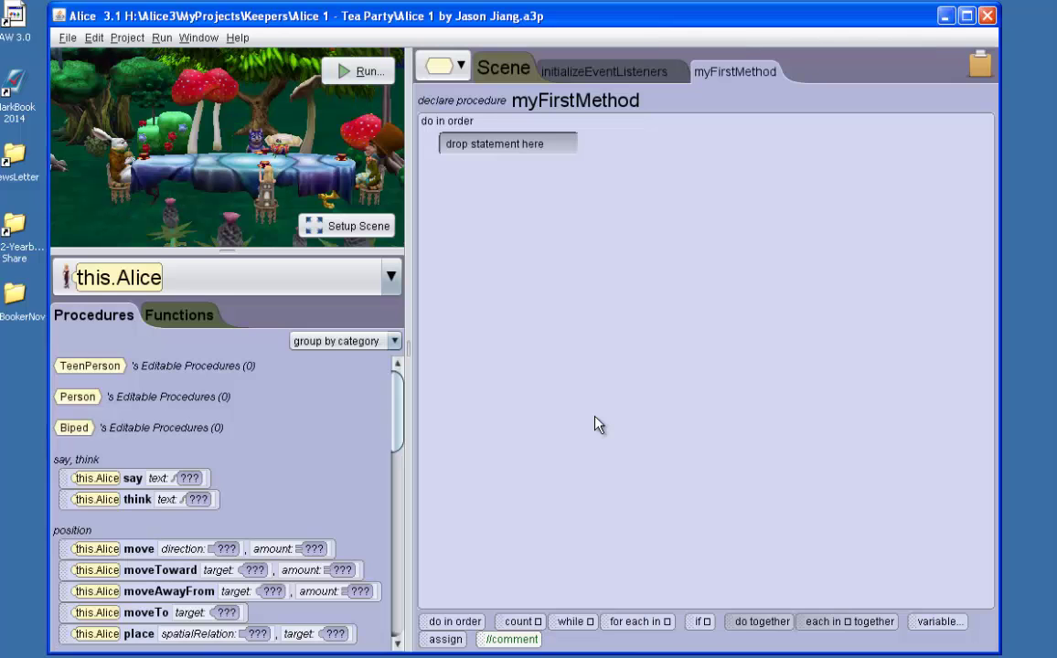
click(67, 37)
click(89, 74)
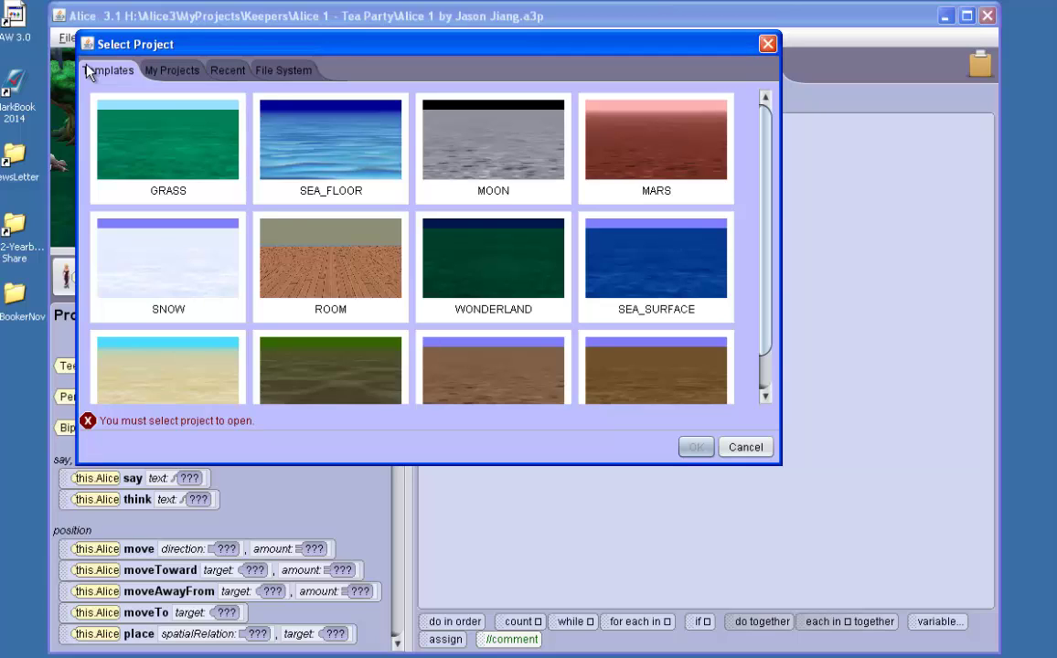
click(337, 283)
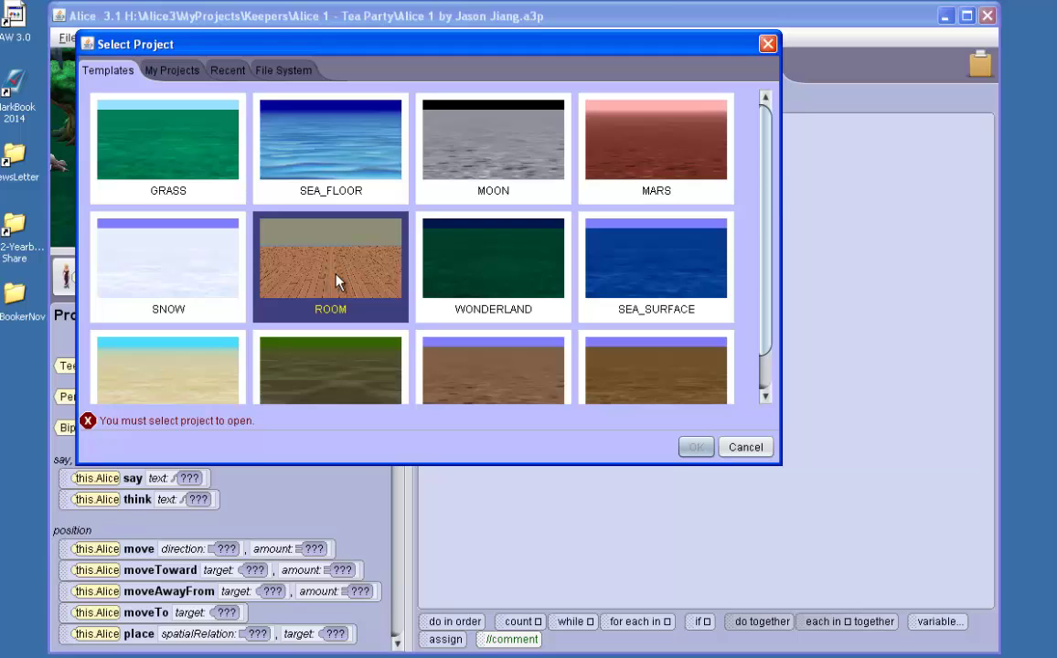
- Open the ROOM project and add the dark club chair, found by searching 'chair', as this.chair
click(696, 447)
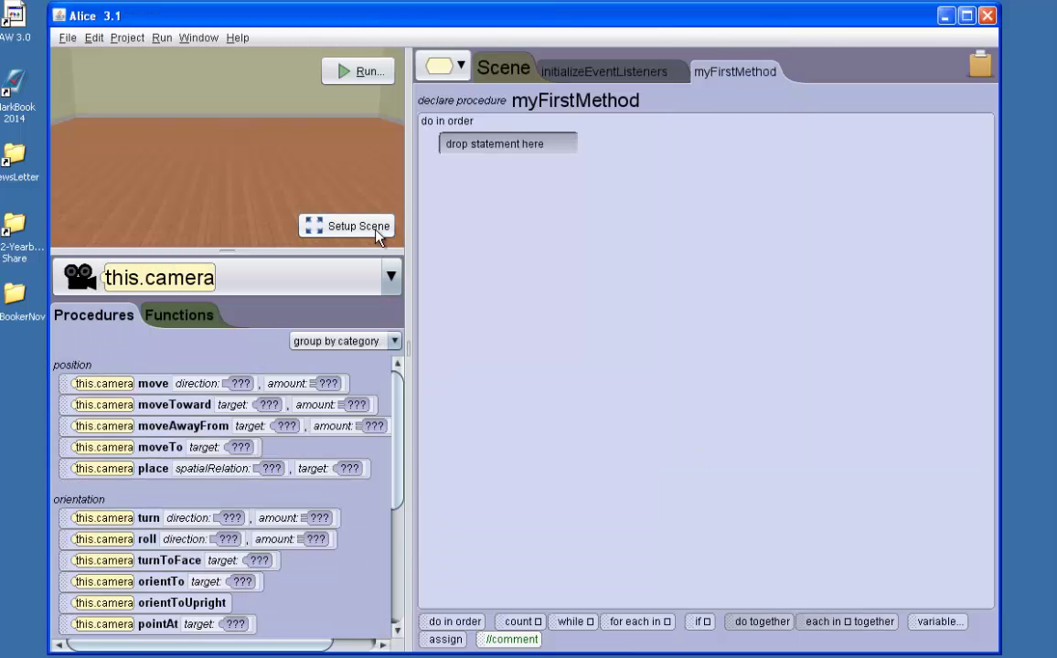
click(378, 235)
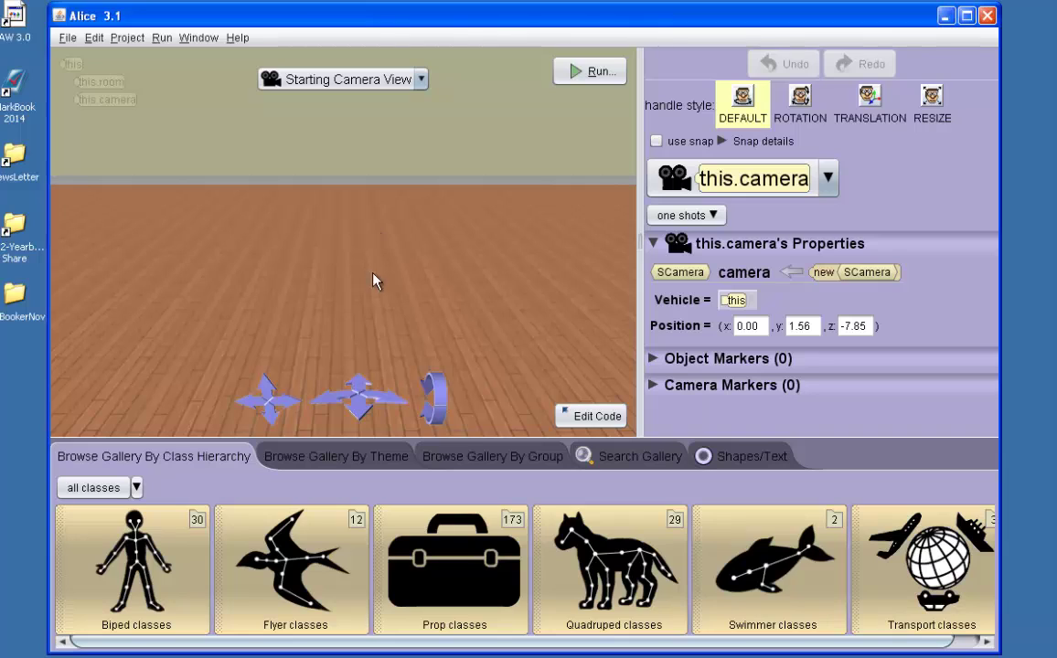
click(469, 585)
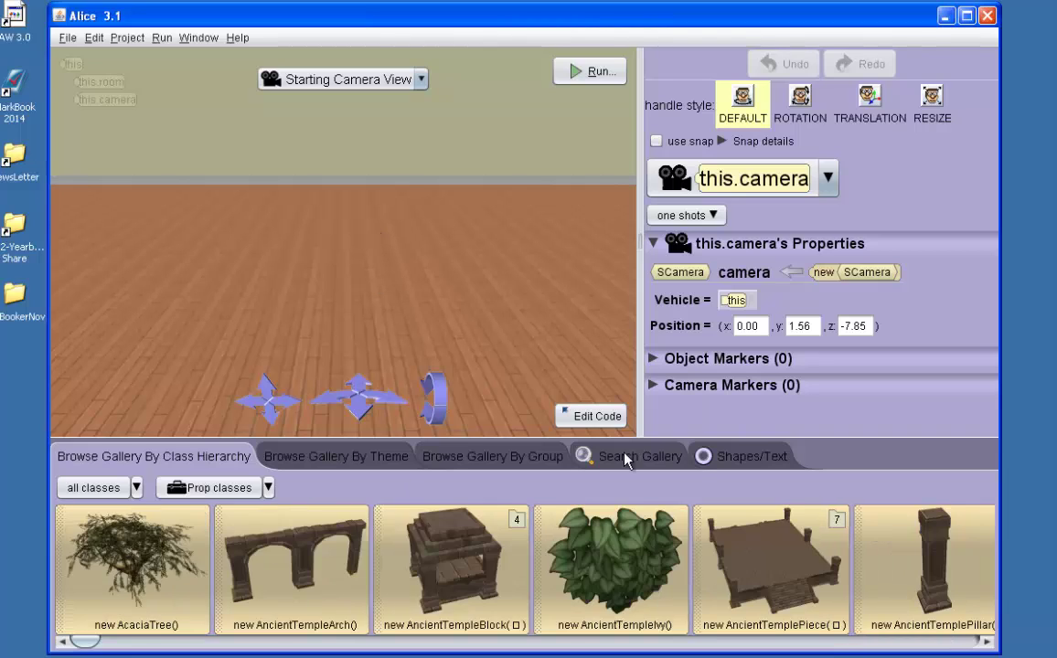
click(626, 457)
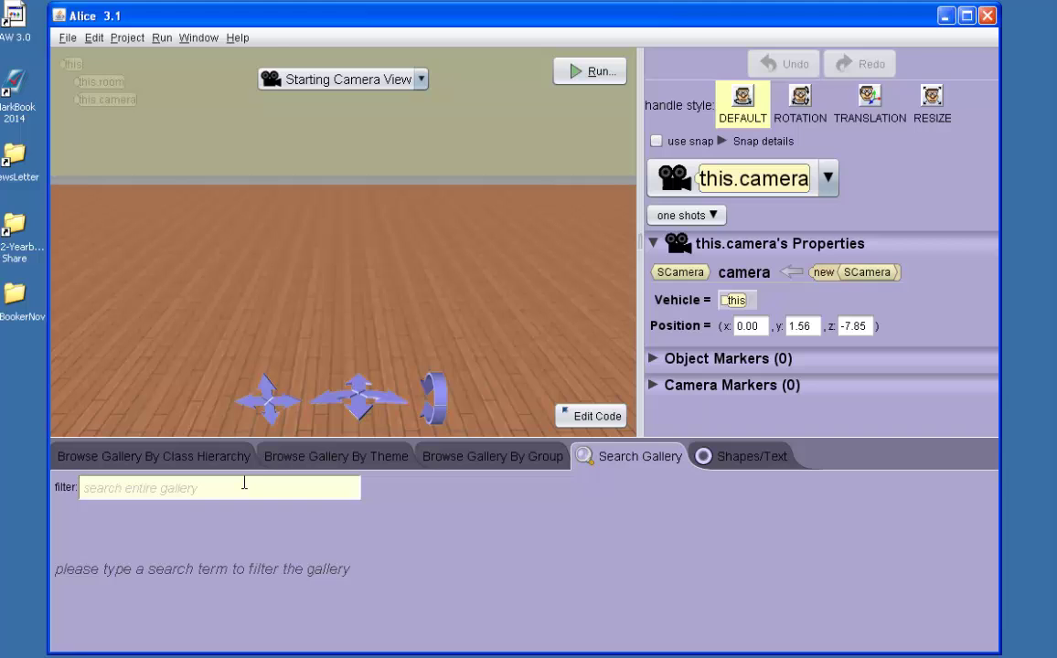
text(chair)
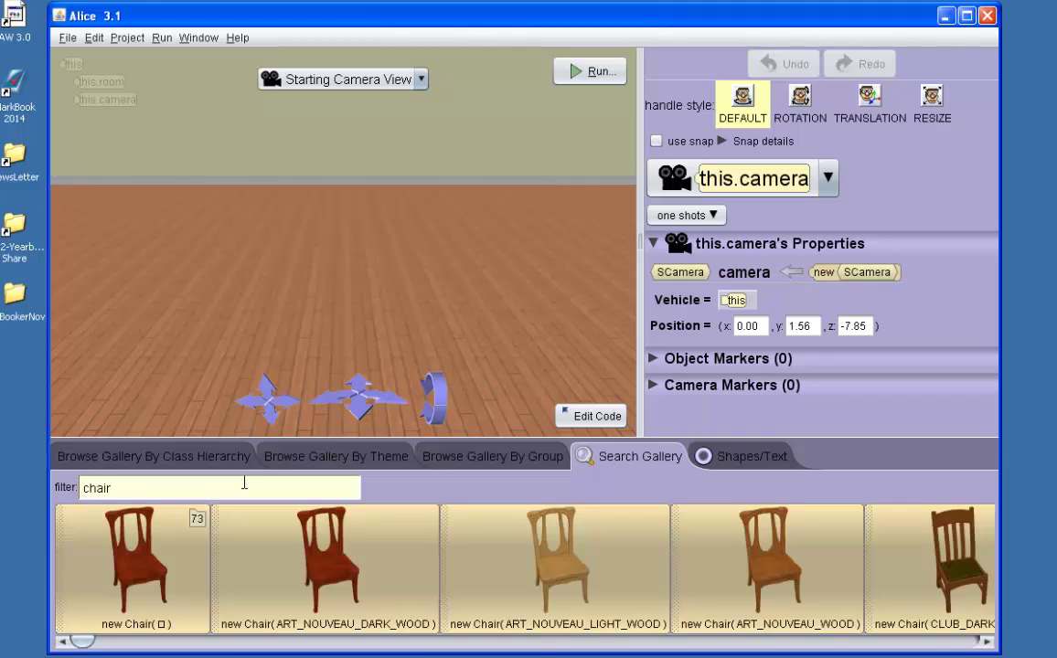
click(960, 576)
click(467, 306)
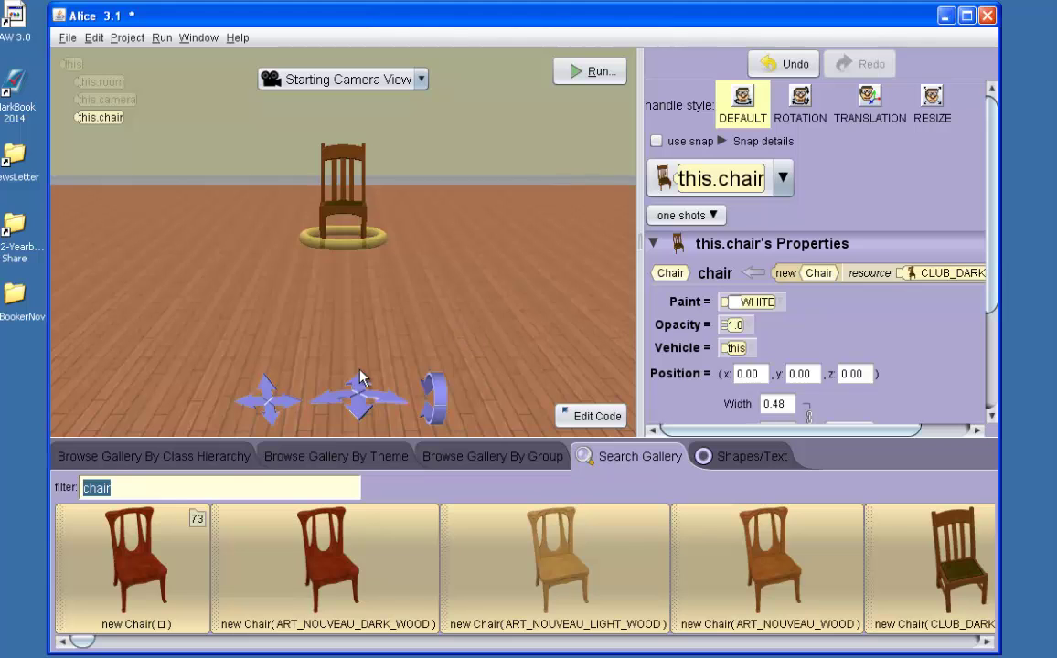
- Move the camera closer, tilt it downward and pan so the chair sits left of centre
drag(357, 389, 430, 400)
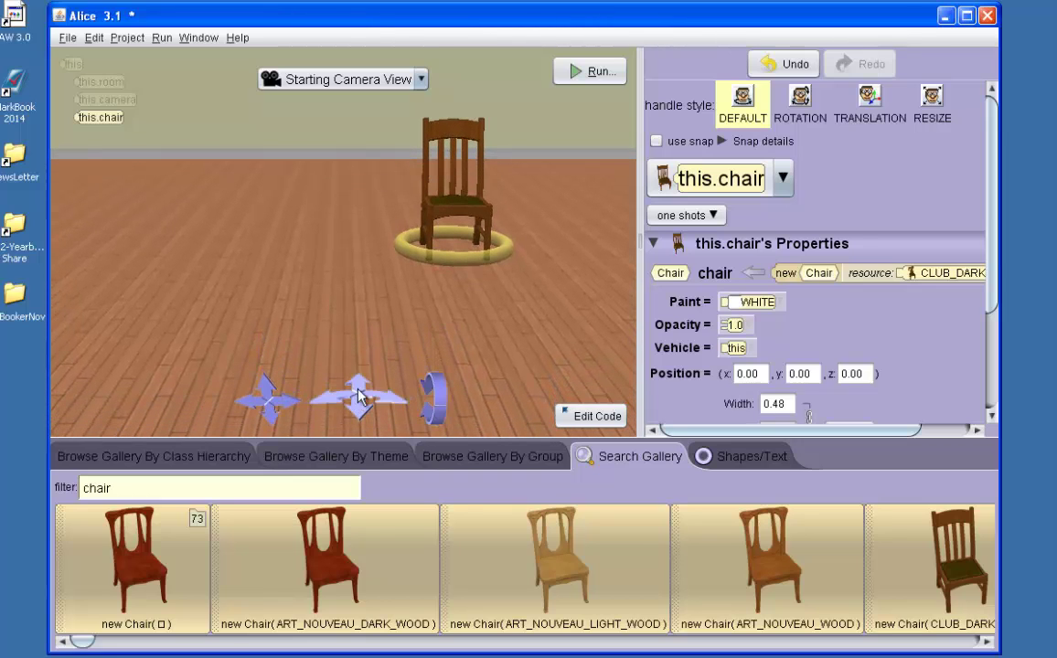
drag(271, 393, 268, 385)
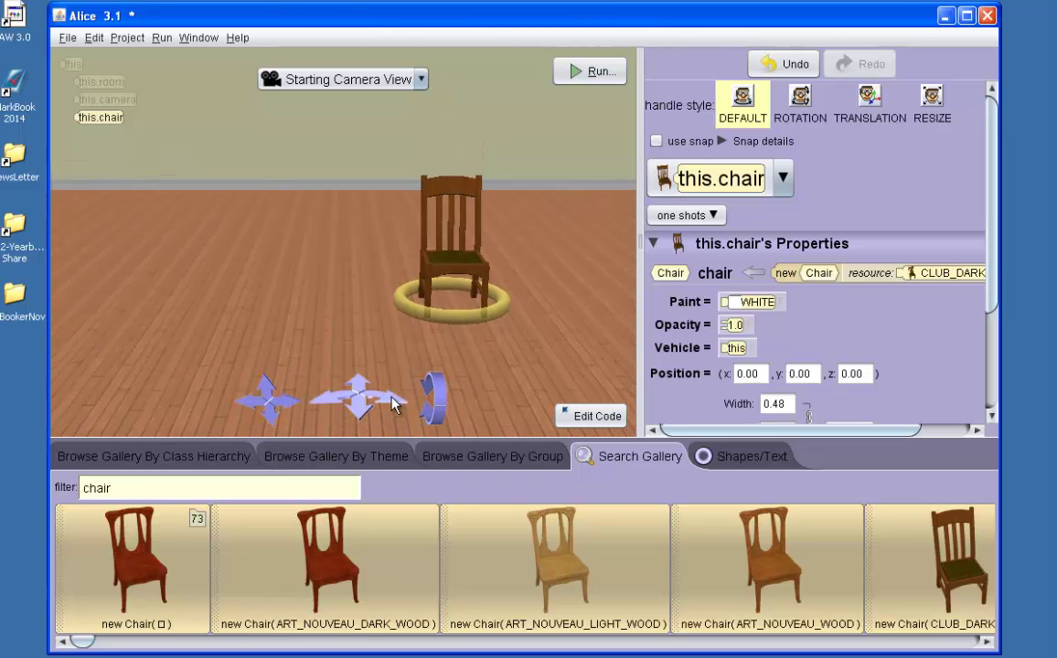
drag(393, 405, 362, 390)
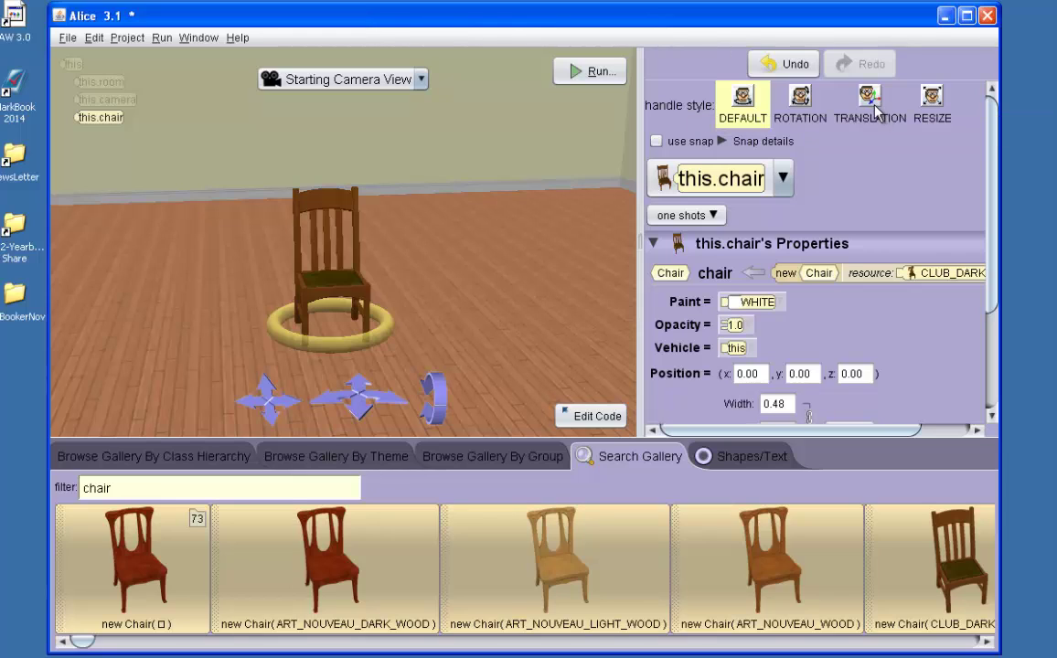
- Reposition the chair with the translation handles to -0.57, 0.26, -0.56
click(872, 101)
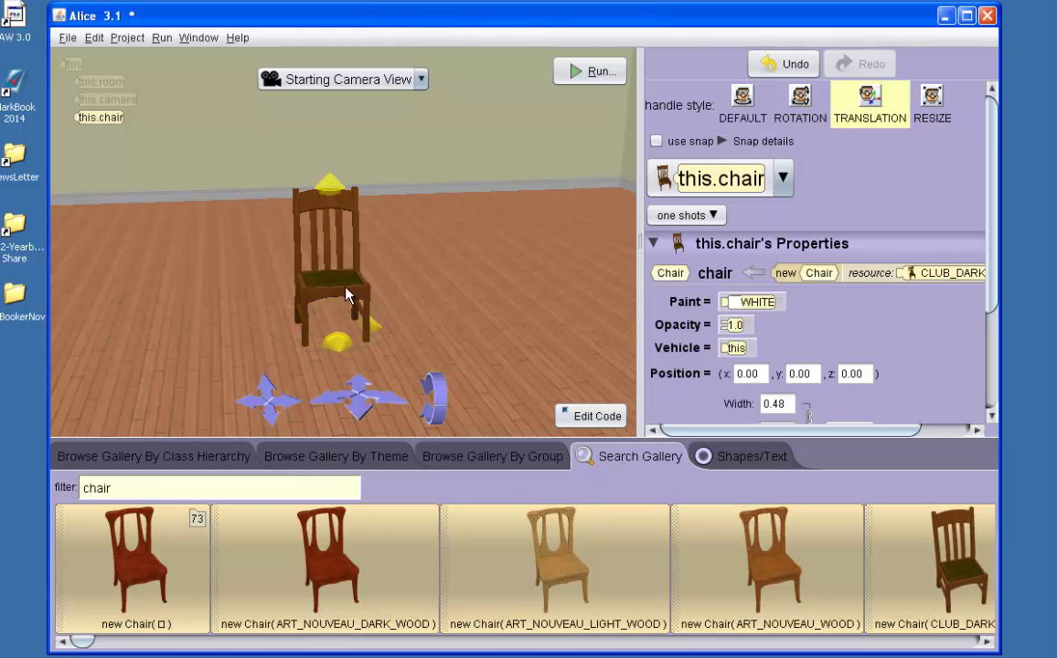
drag(341, 297, 537, 314)
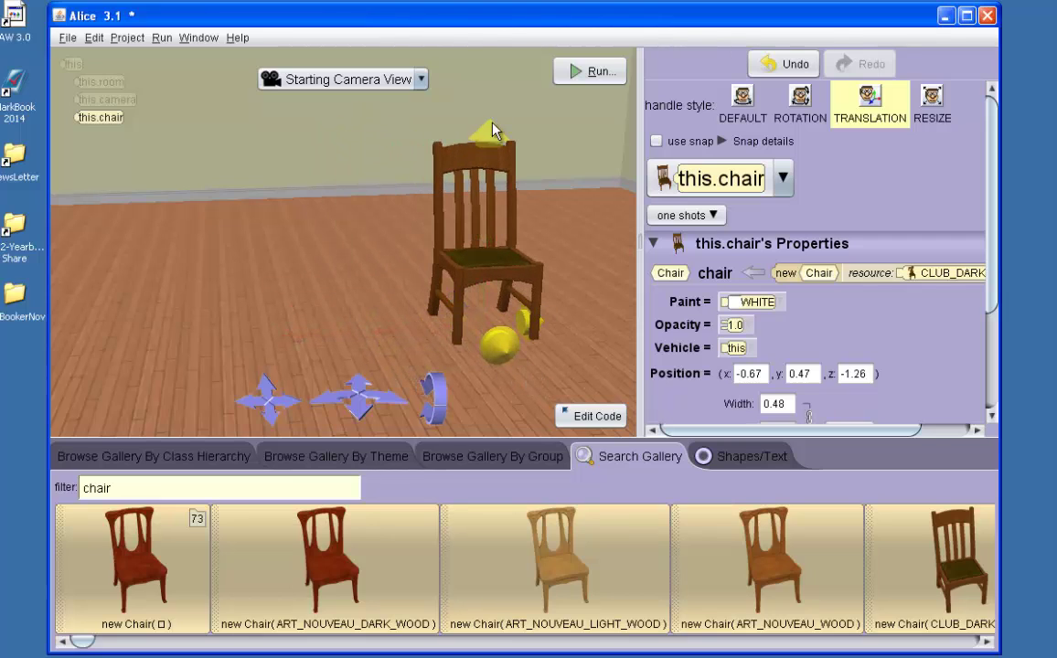
drag(492, 130, 428, 196)
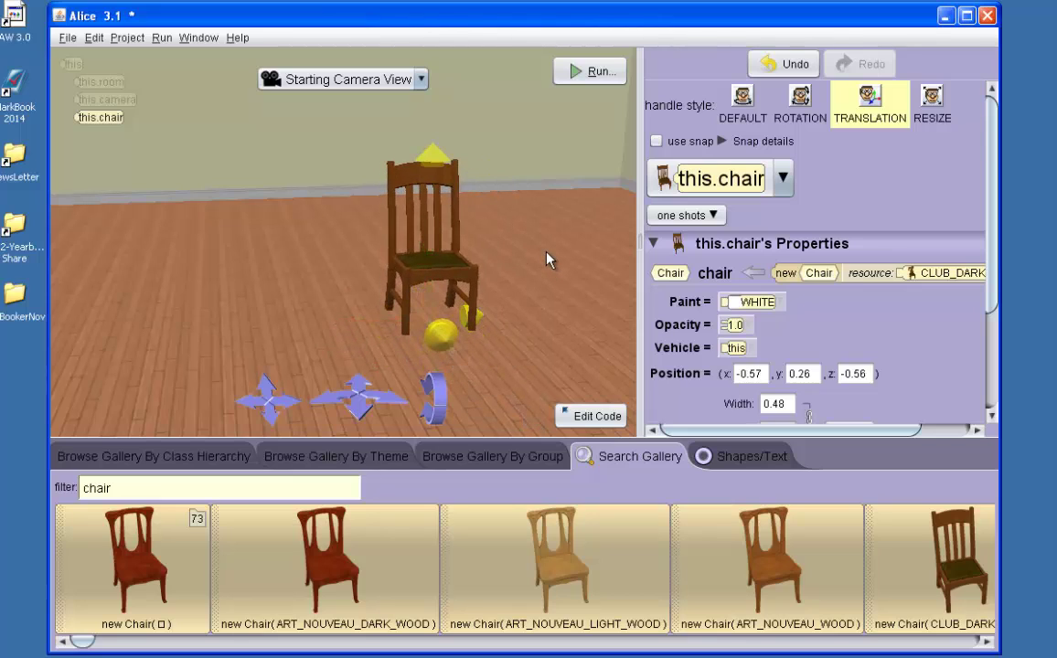
- Rotate the chair with the rotation rings to a new, roughly upright angle, then deselect it
click(800, 101)
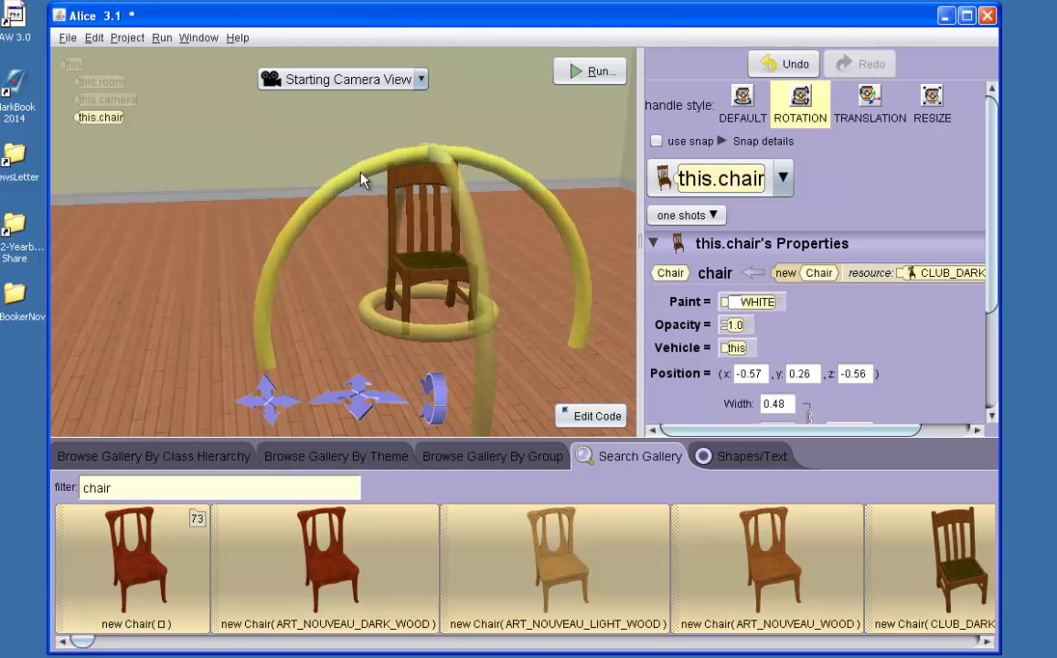
drag(361, 181, 448, 149)
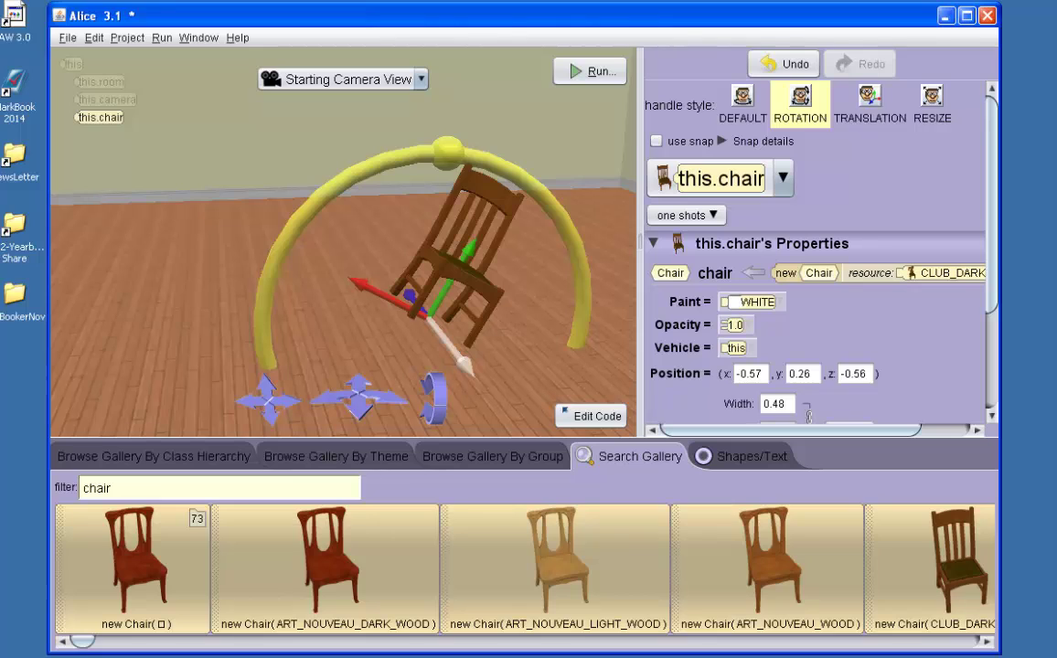
drag(448, 149, 515, 174)
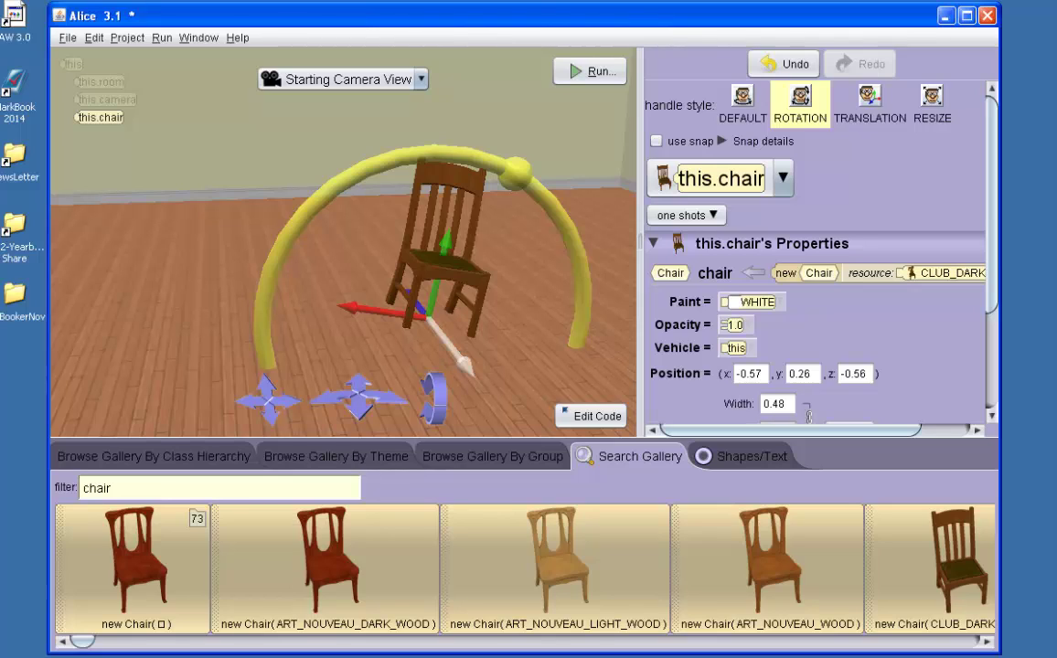
drag(515, 173, 407, 169)
drag(427, 333, 512, 285)
mouse_move(496, 224)
mouse_down()
mouse_move(455, 160)
mouse_move(432, 166)
mouse_move(495, 203)
mouse_up()
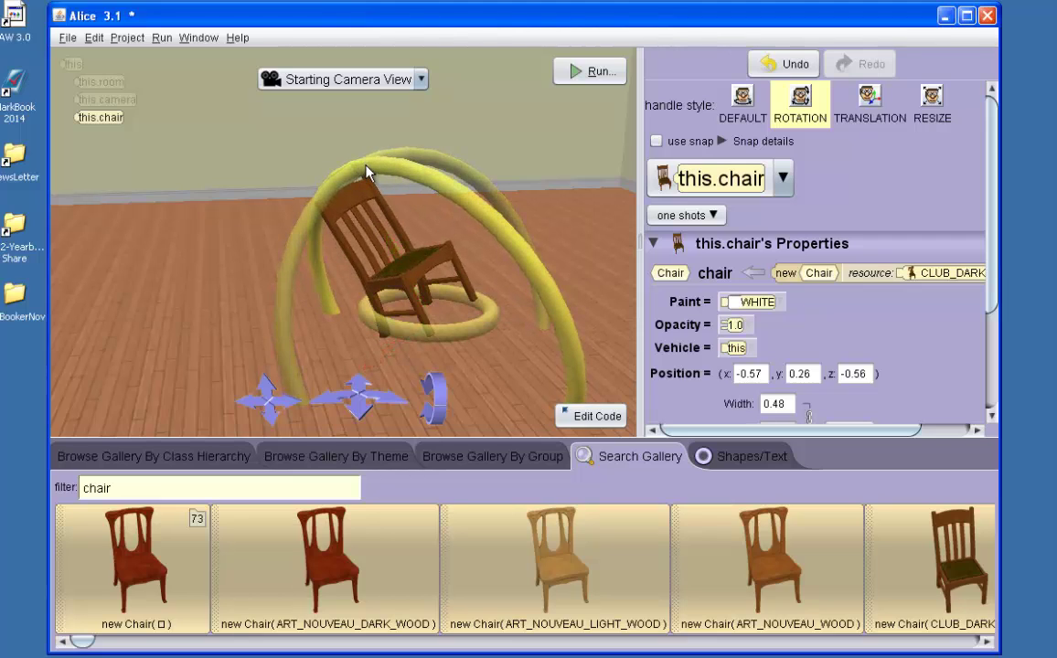
drag(327, 195, 402, 203)
drag(340, 163, 534, 217)
click(613, 224)
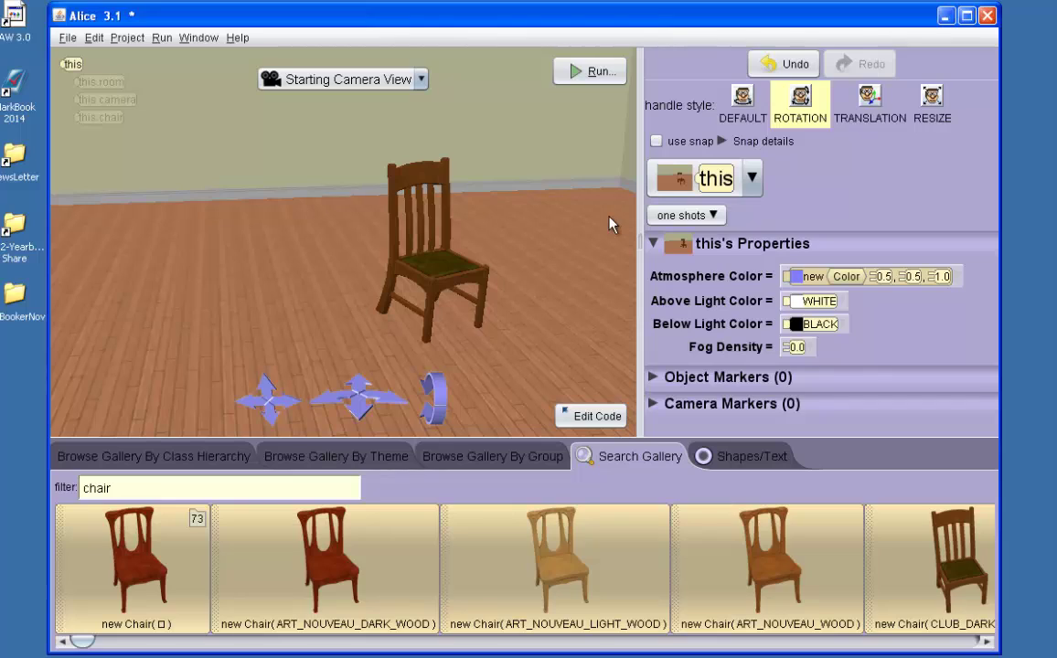
- View the room from the top, zoom and pan across the floor, then switch to the side view
click(421, 80)
click(421, 149)
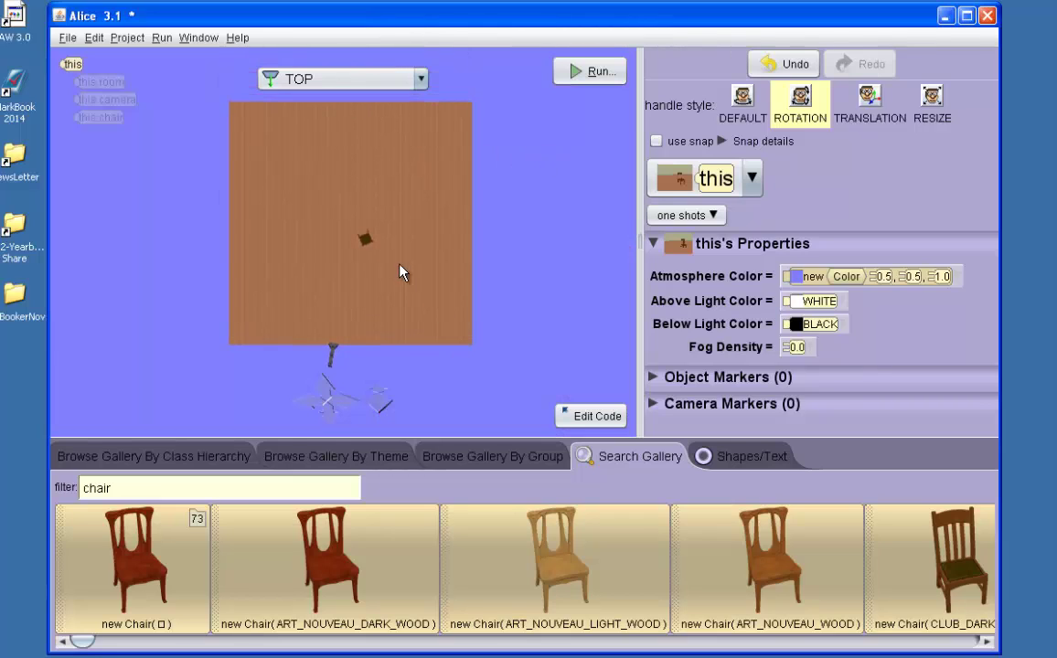
scroll(393, 238, up, 5)
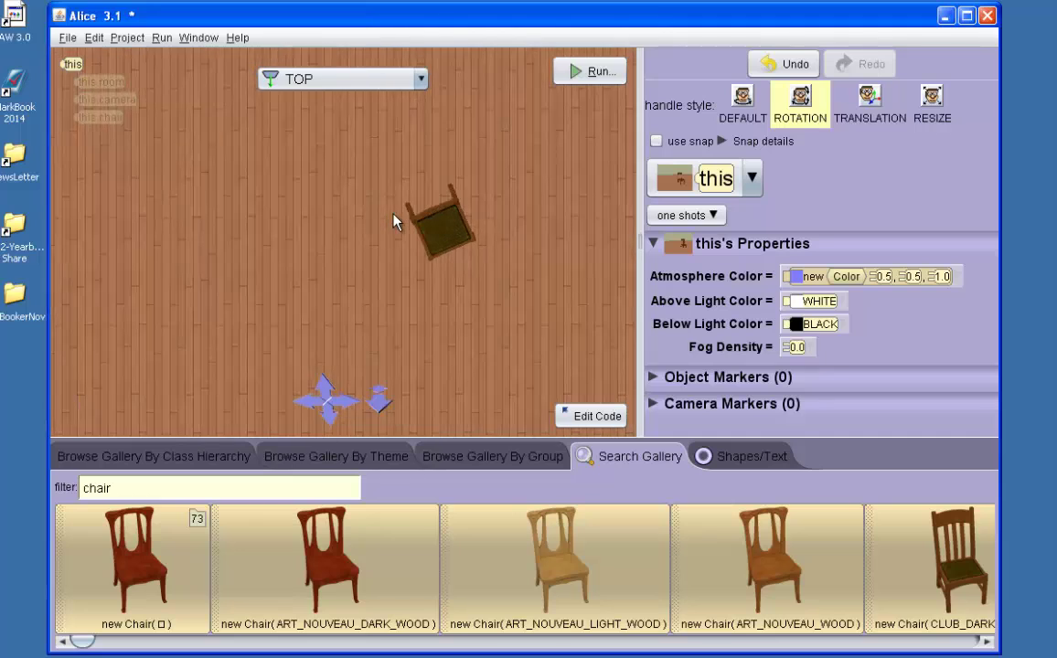
drag(603, 353, 430, 357)
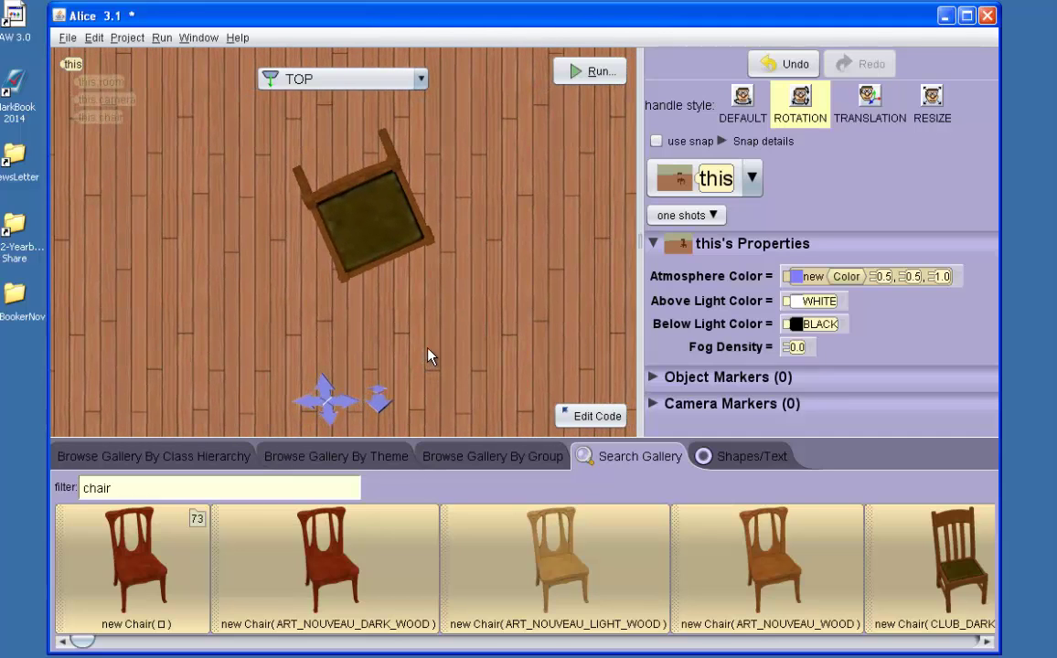
click(402, 79)
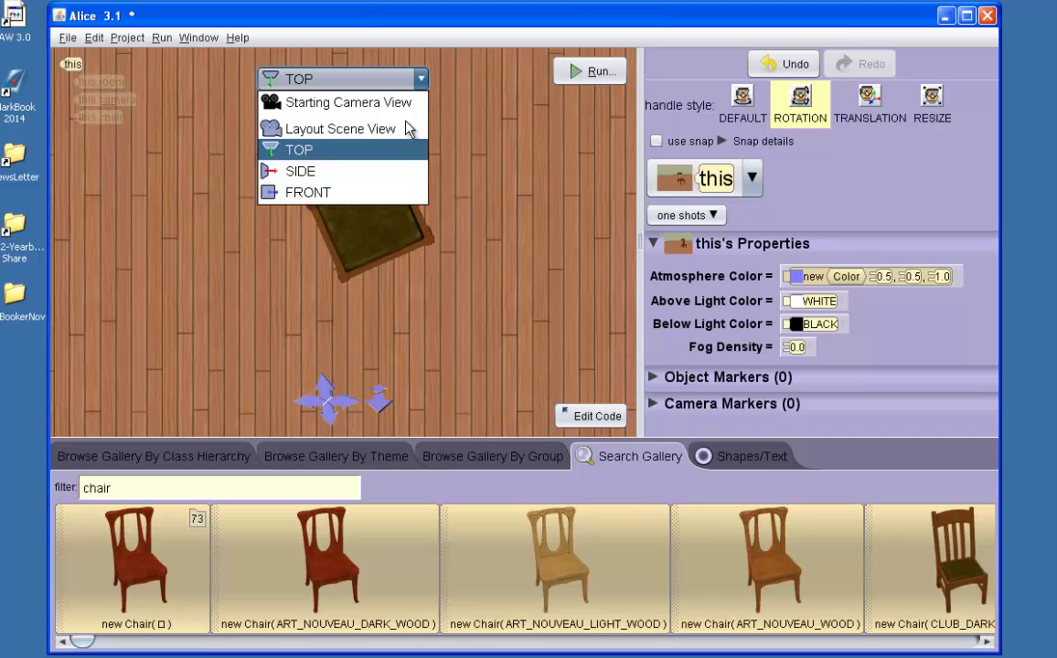
click(389, 173)
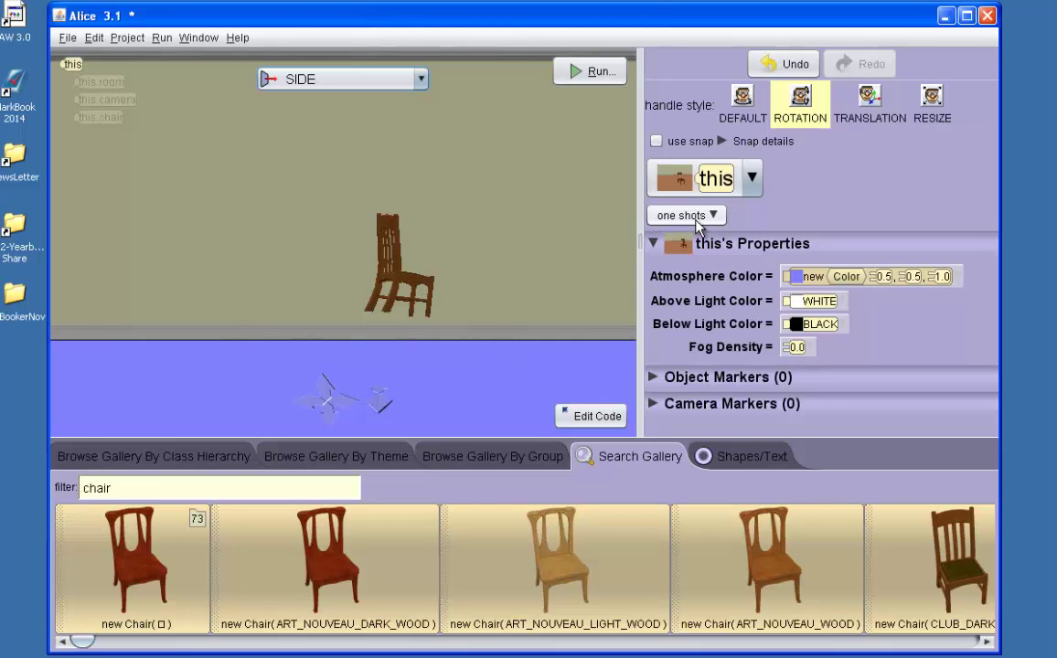
- Straighten the chair fully upright with its orientToUpright one-shot procedure
click(403, 277)
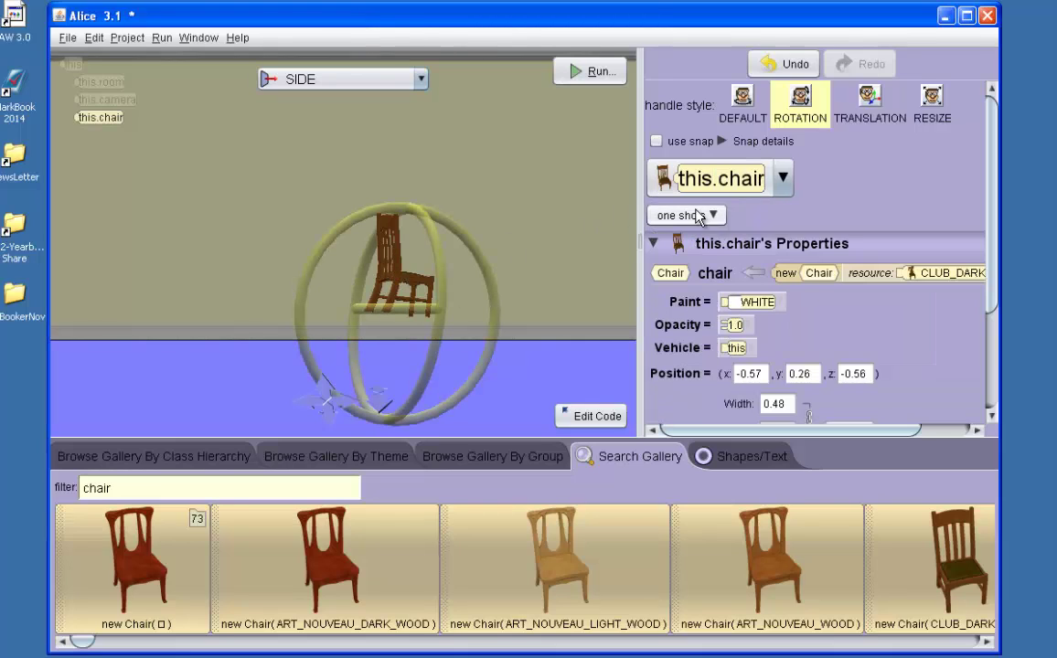
click(713, 216)
mouse_move(724, 265)
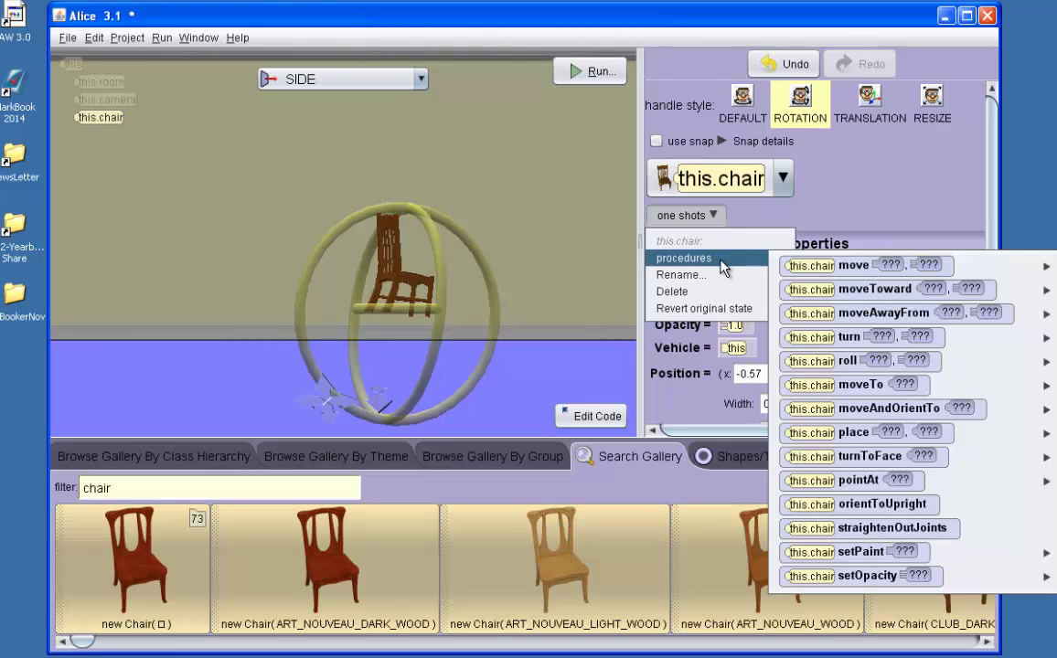
click(875, 506)
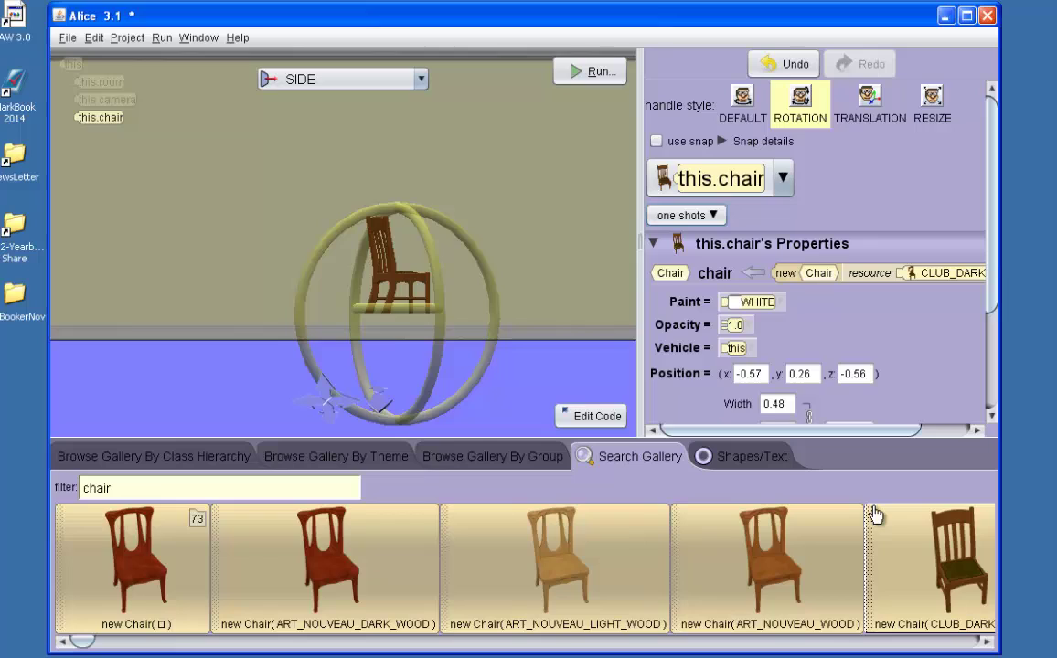
- Lower the chair onto the floor and check it from the front view
click(868, 106)
drag(368, 261, 412, 299)
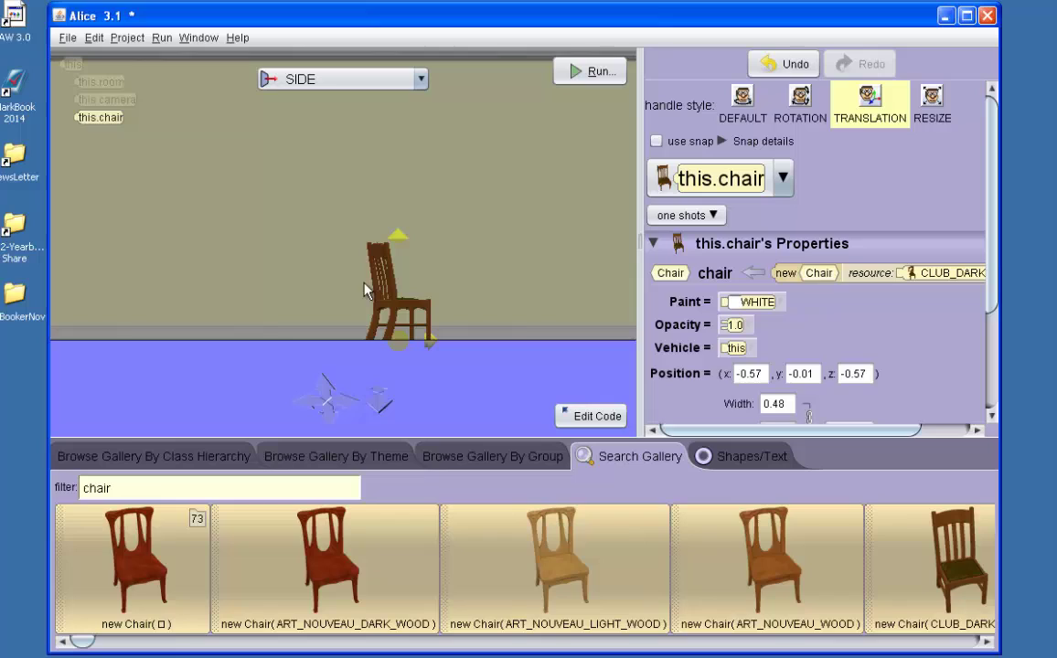
click(418, 79)
click(378, 200)
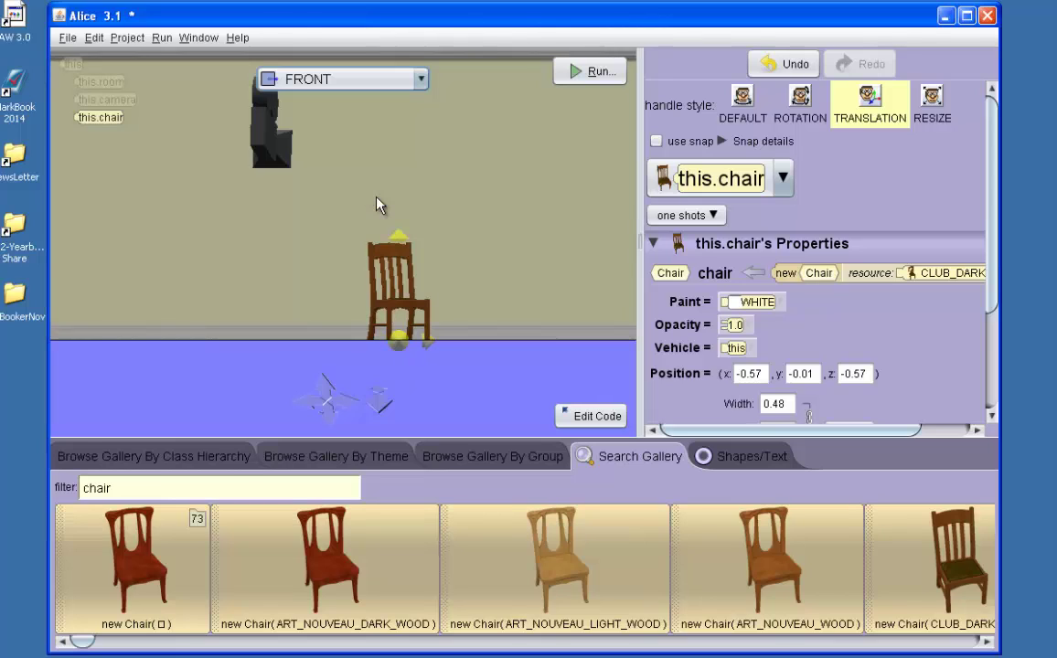
- Check the chair from the top view, then return to the starting camera view
click(420, 78)
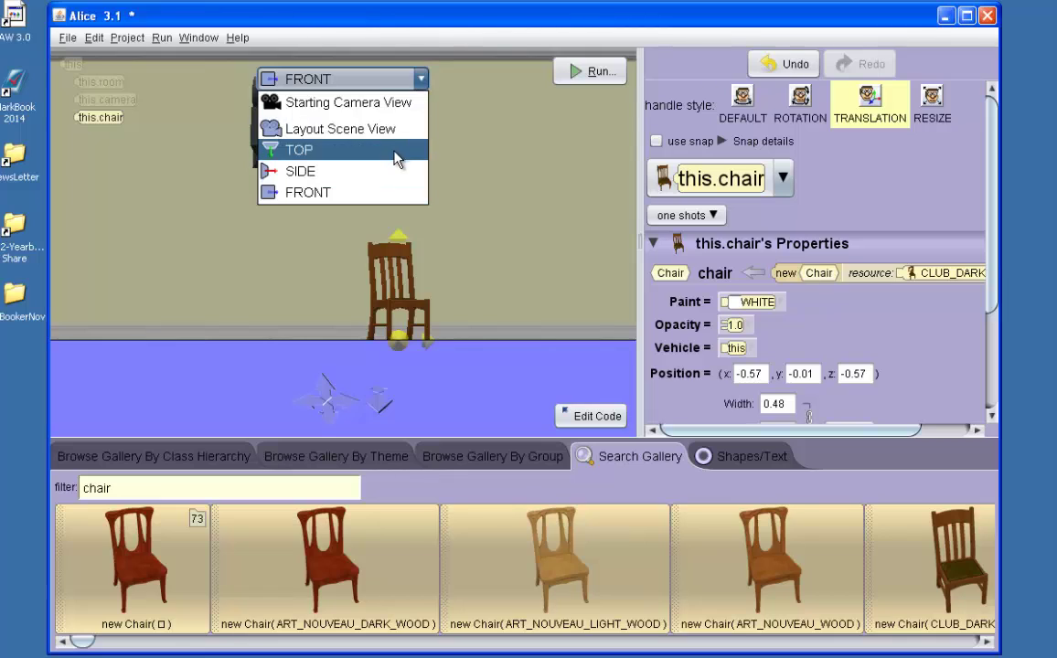
click(395, 156)
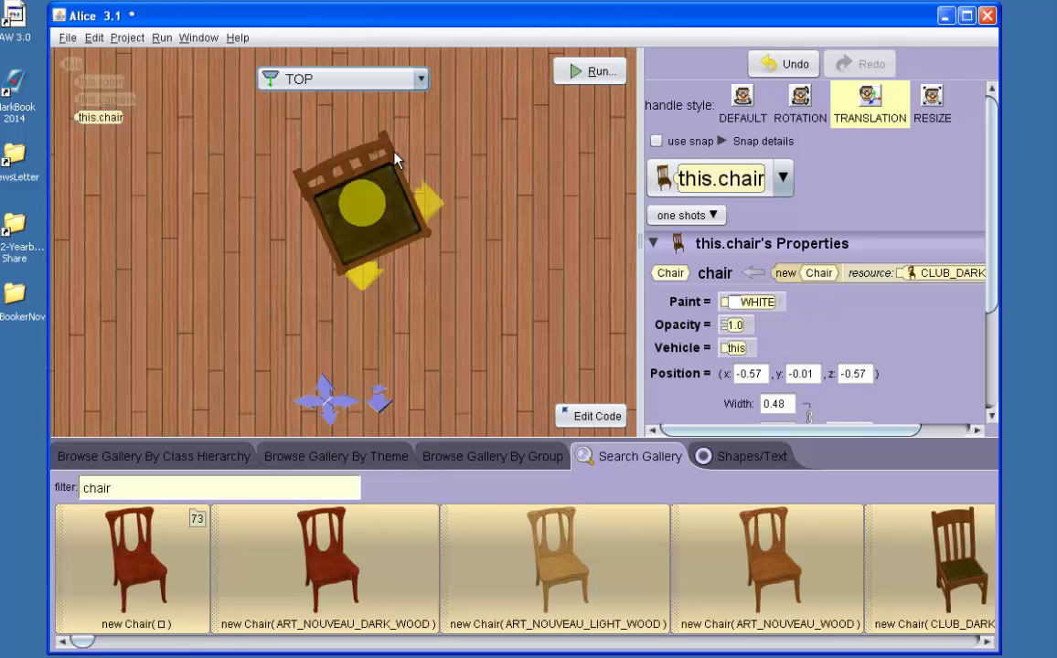
click(420, 79)
click(413, 115)
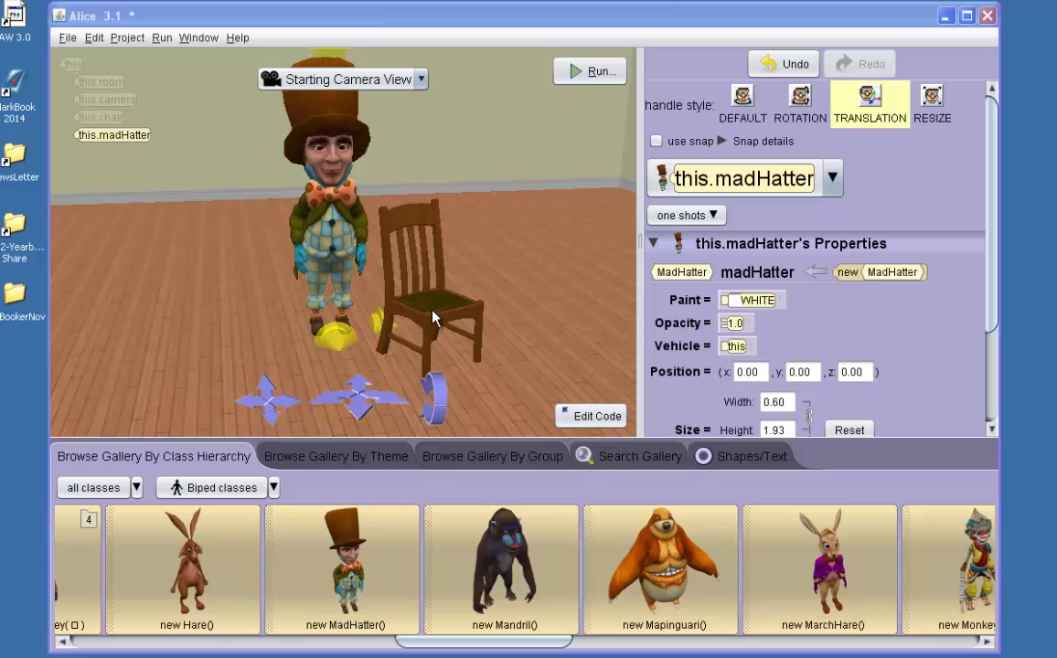
- Move the Mad Hatter to 0.32, 0.00, -0.40 beside the chair and turn him sideways, facing left
drag(325, 238, 290, 266)
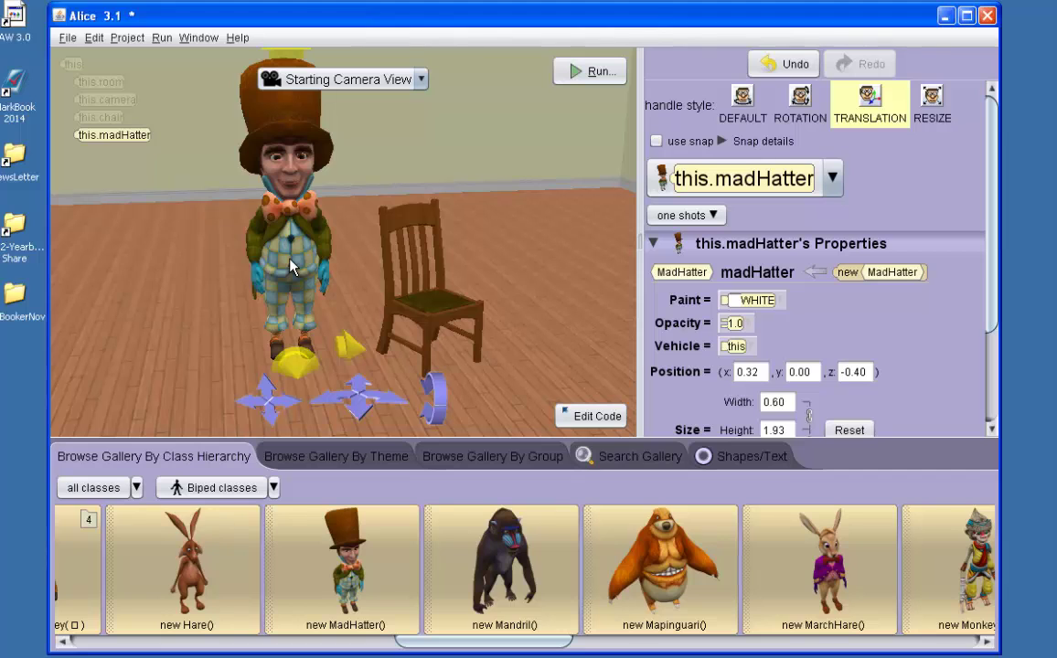
click(291, 266)
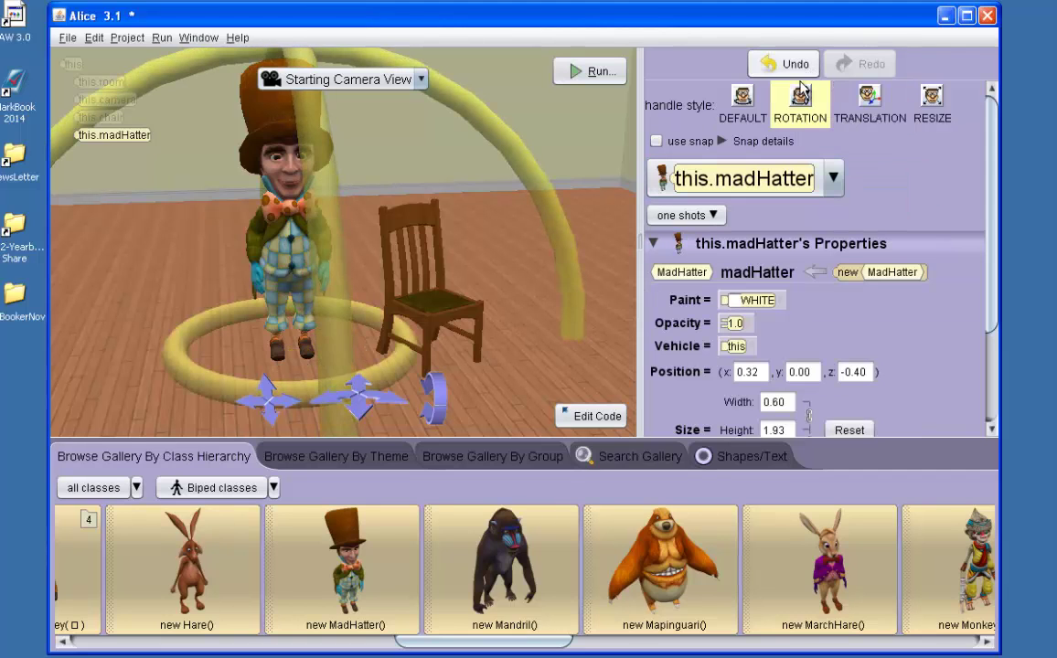
drag(397, 366, 224, 380)
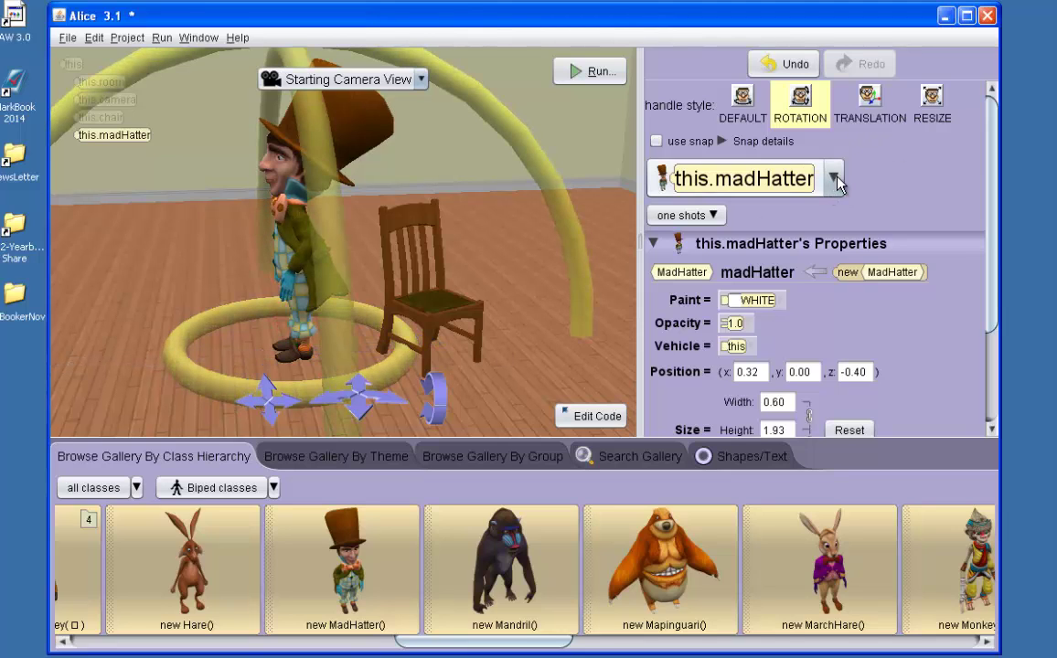
- Rotate the Mad Hatter's left hip joint to raise his left leg forward
click(771, 179)
mouse_move(745, 331)
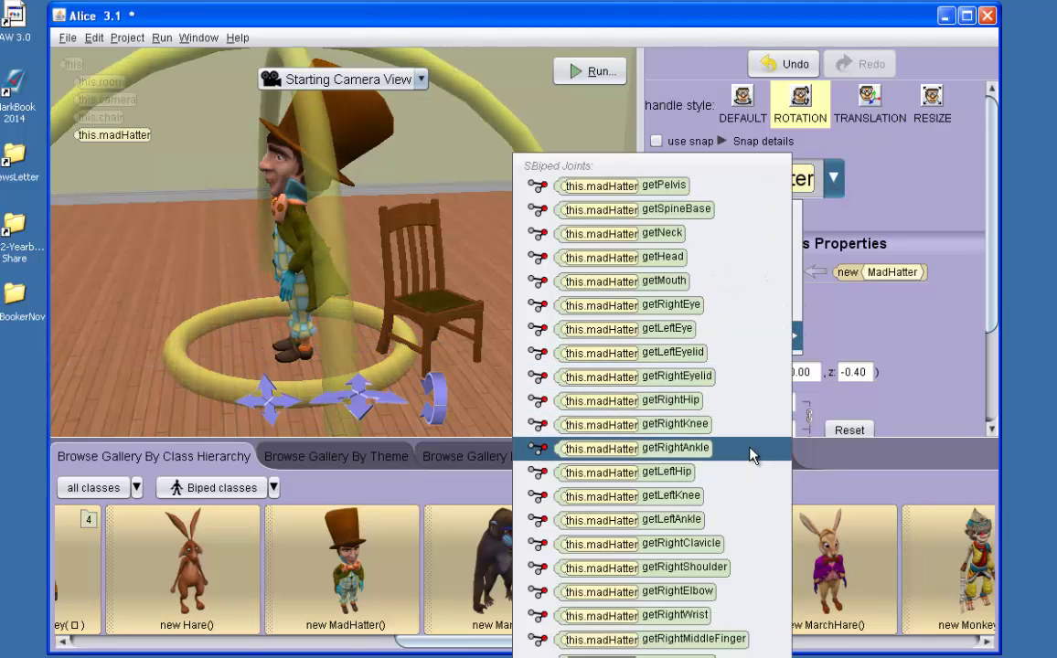
click(745, 478)
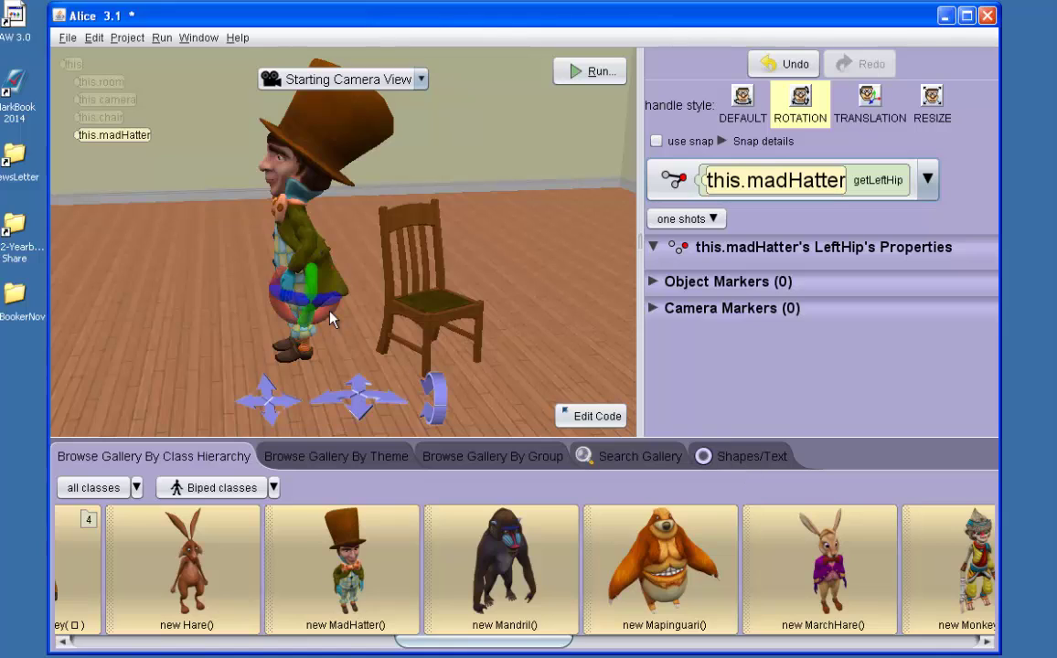
drag(331, 317, 307, 267)
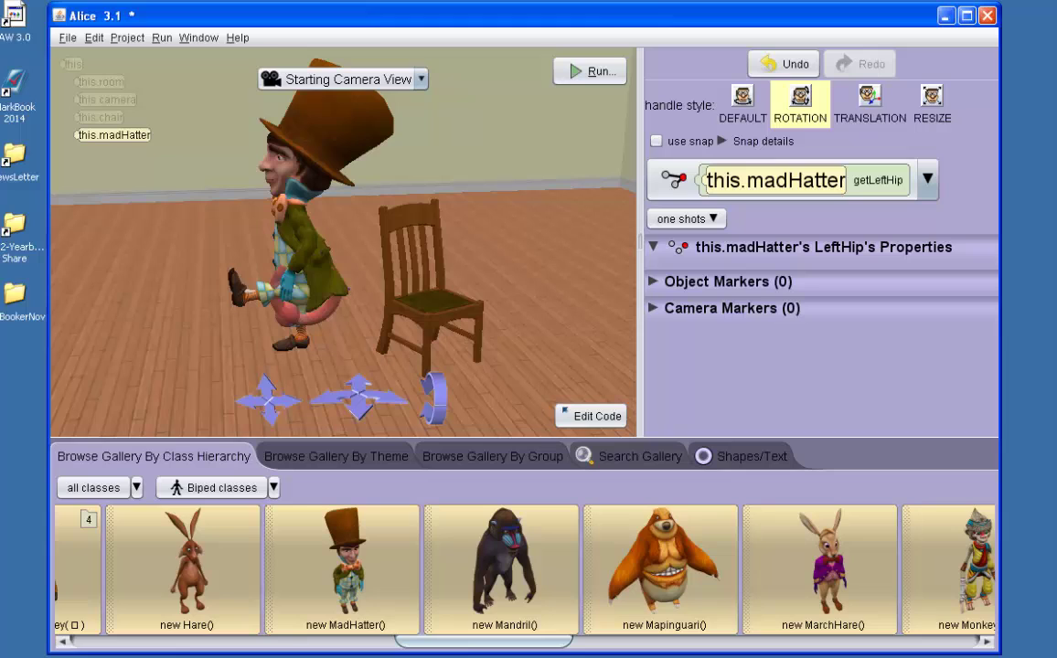
drag(289, 324, 292, 322)
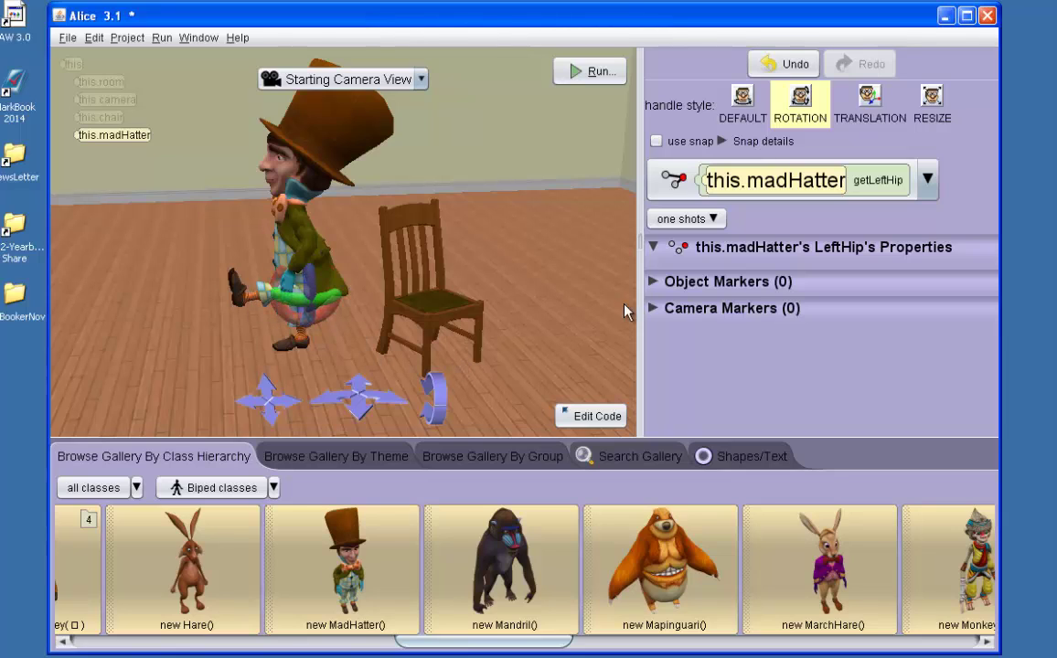
- Rotate the Mad Hatter's left knee joint to bend the lower leg back
click(927, 180)
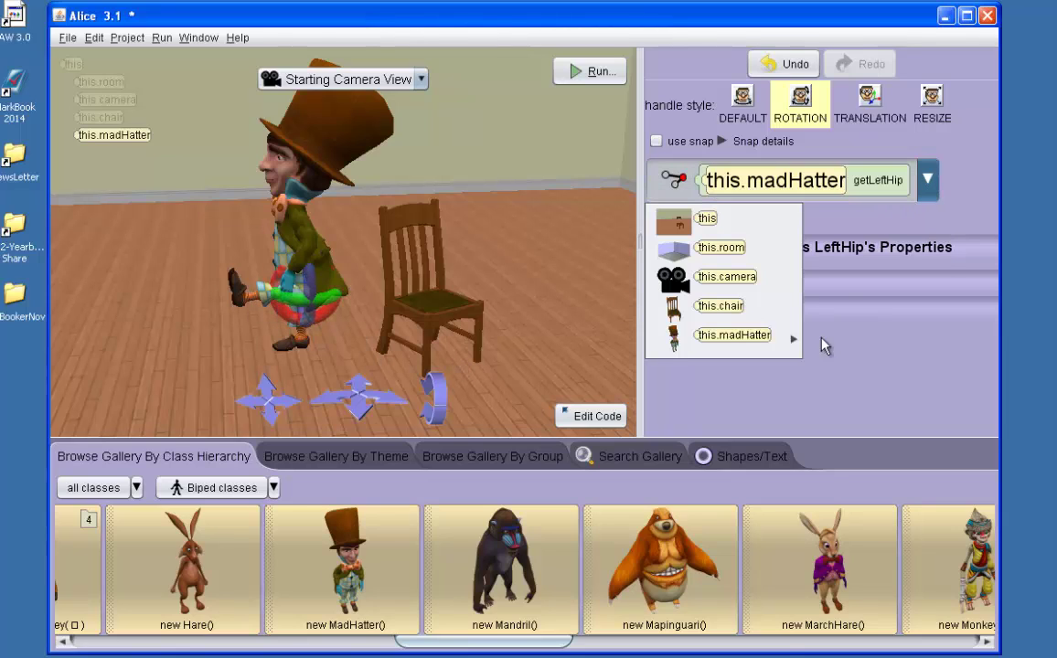
click(792, 341)
click(602, 495)
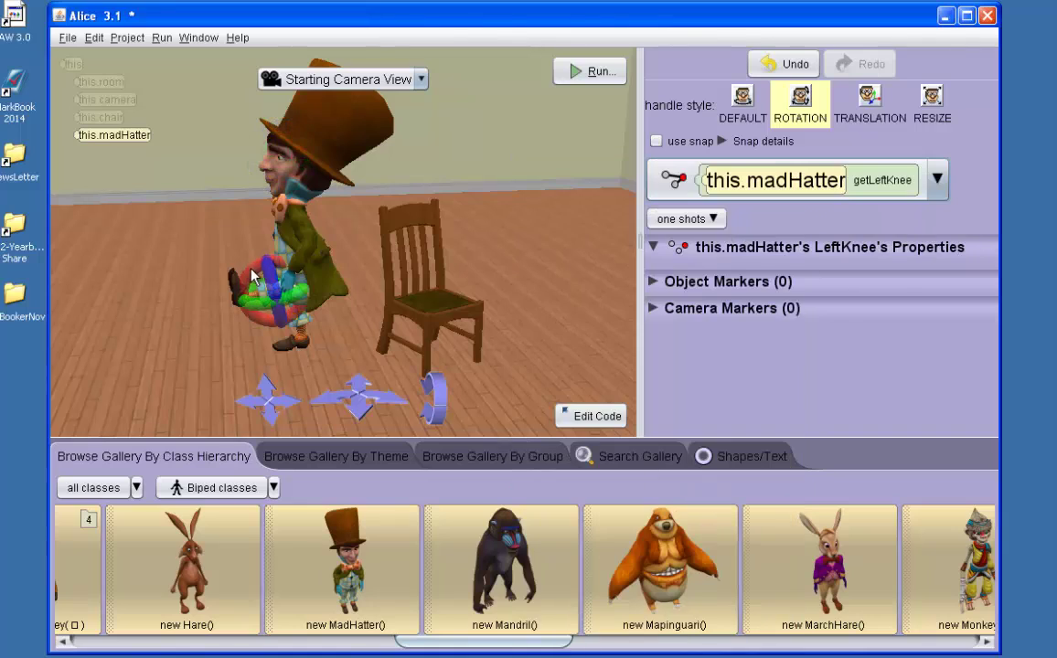
drag(257, 274, 250, 229)
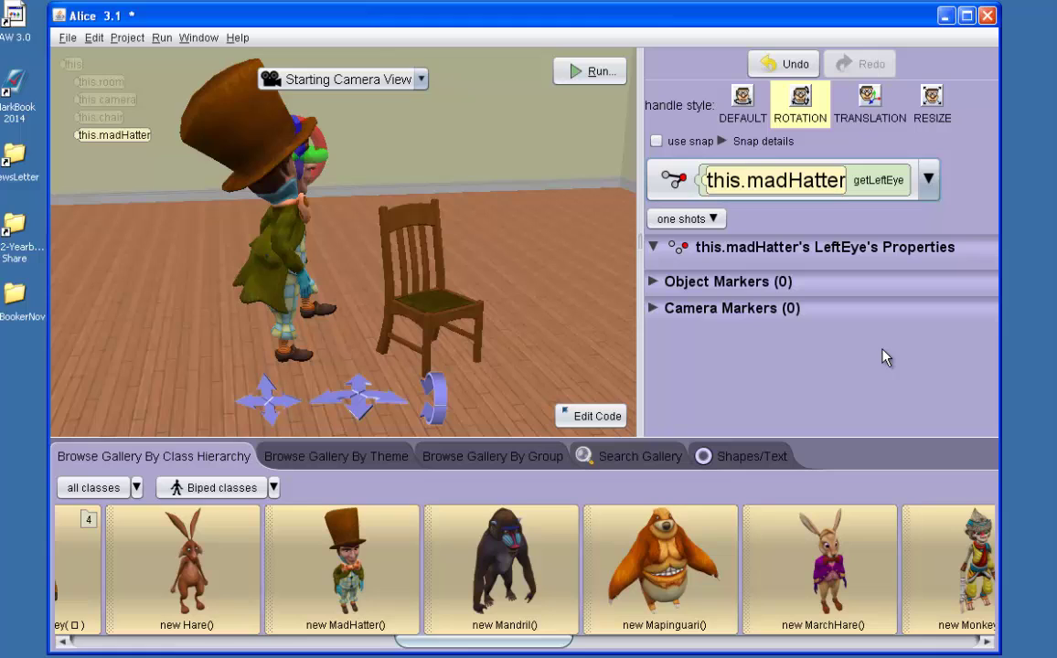
- Rotate the Mad Hatter's right hip joint to raise his right leg forward
click(928, 180)
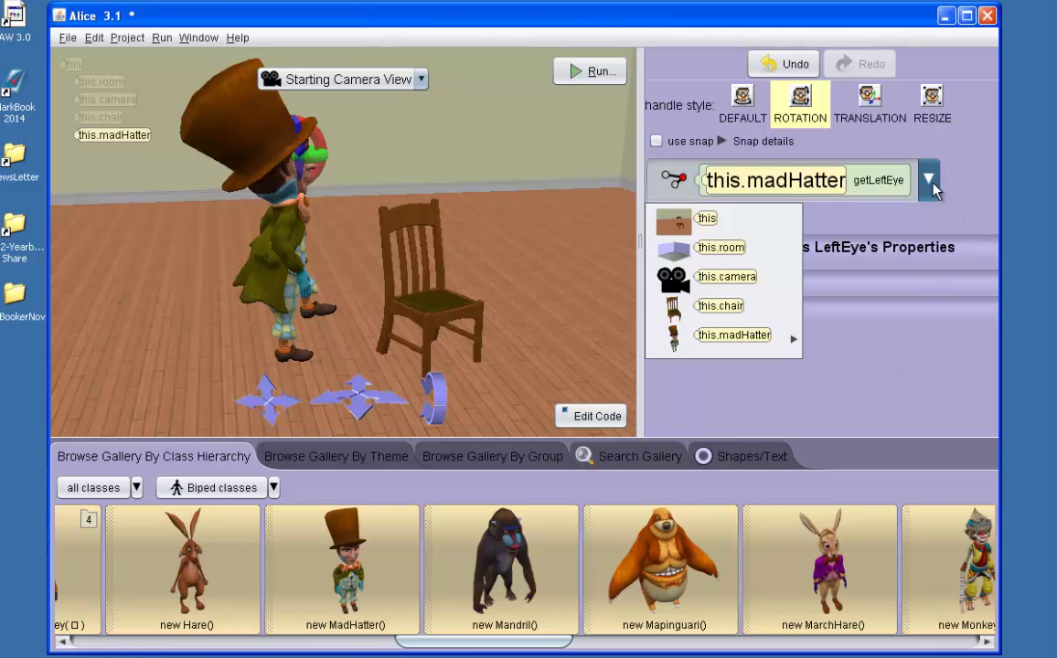
mouse_move(741, 335)
click(640, 403)
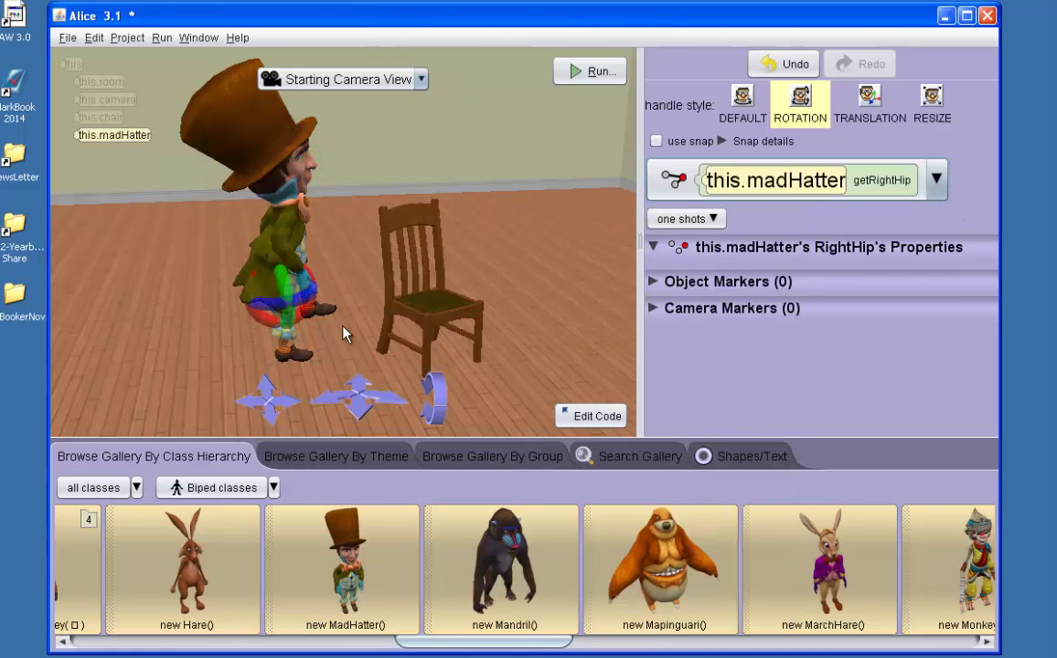
drag(302, 313, 308, 264)
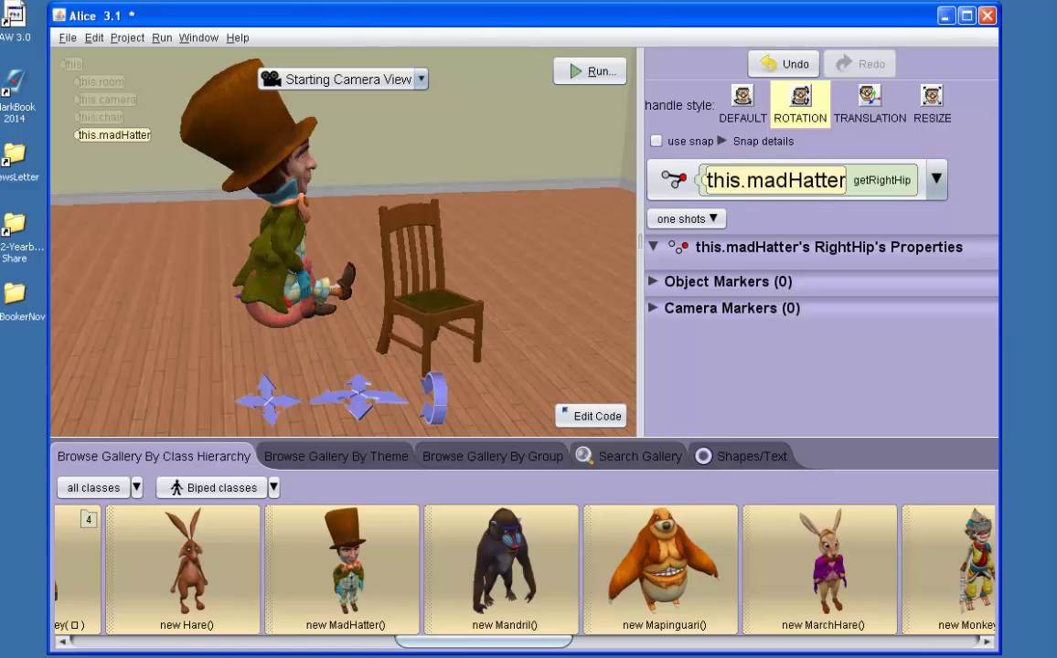
- Rotate the Mad Hatter's right knee joint to bend the lower leg down
click(936, 179)
mouse_move(791, 336)
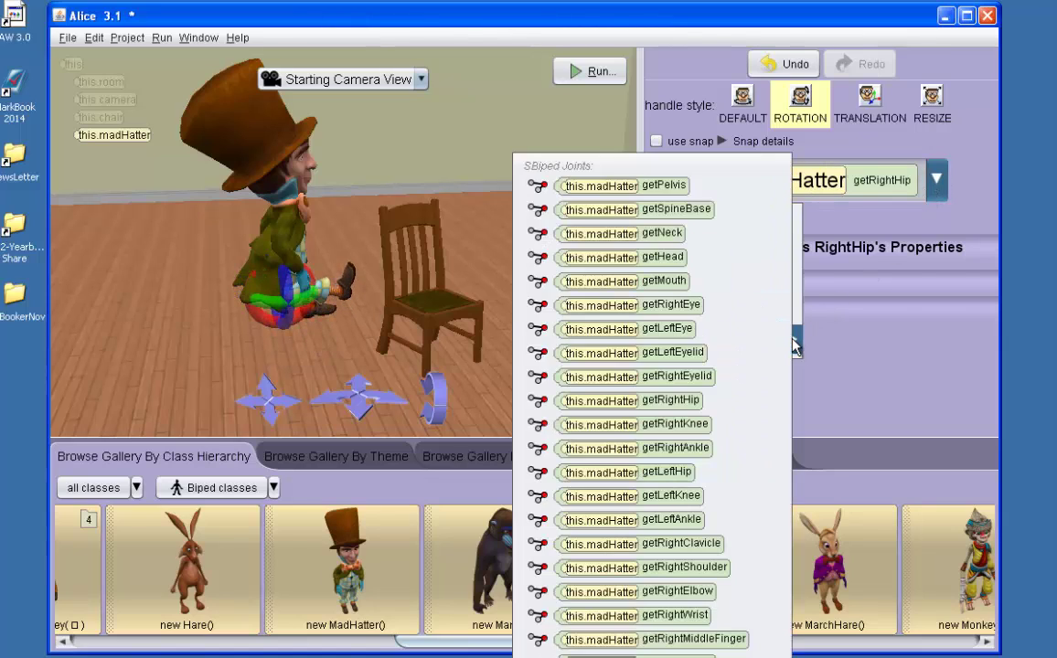
click(720, 424)
drag(344, 276, 311, 274)
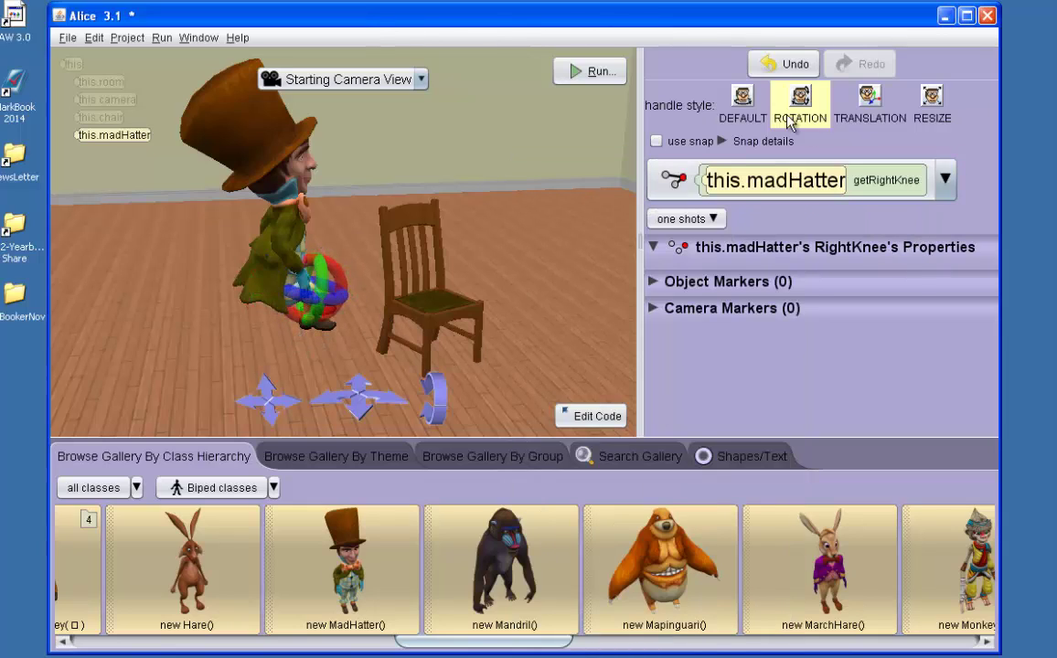
- Turn the seated Mad Hatter toward the camera and move him onto the chair at -0.51, 0.00, -1.19
click(280, 230)
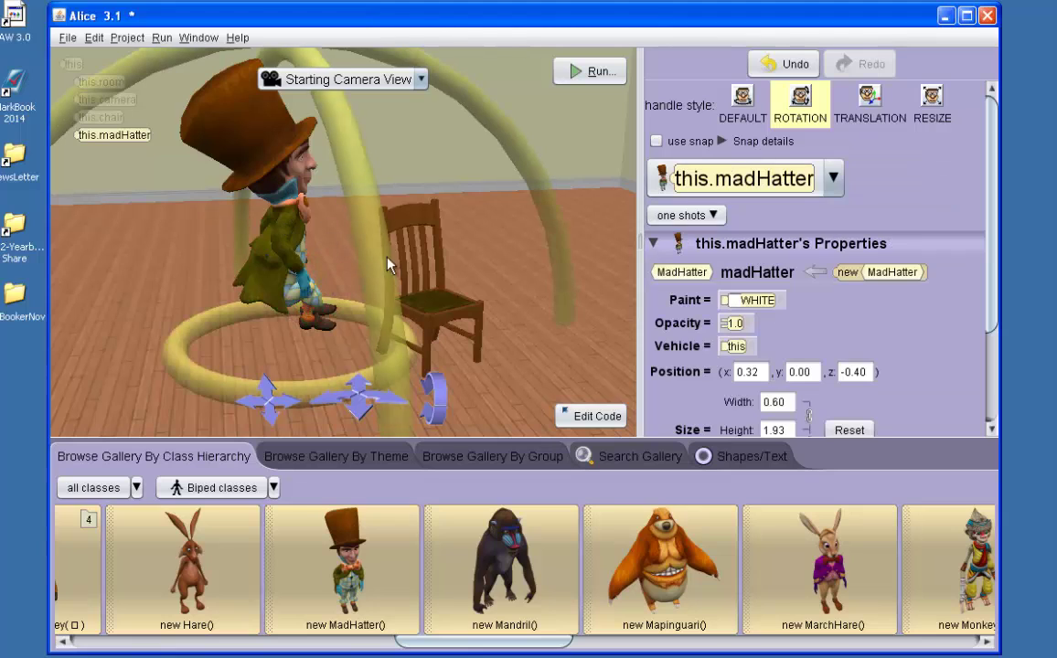
drag(220, 388, 274, 403)
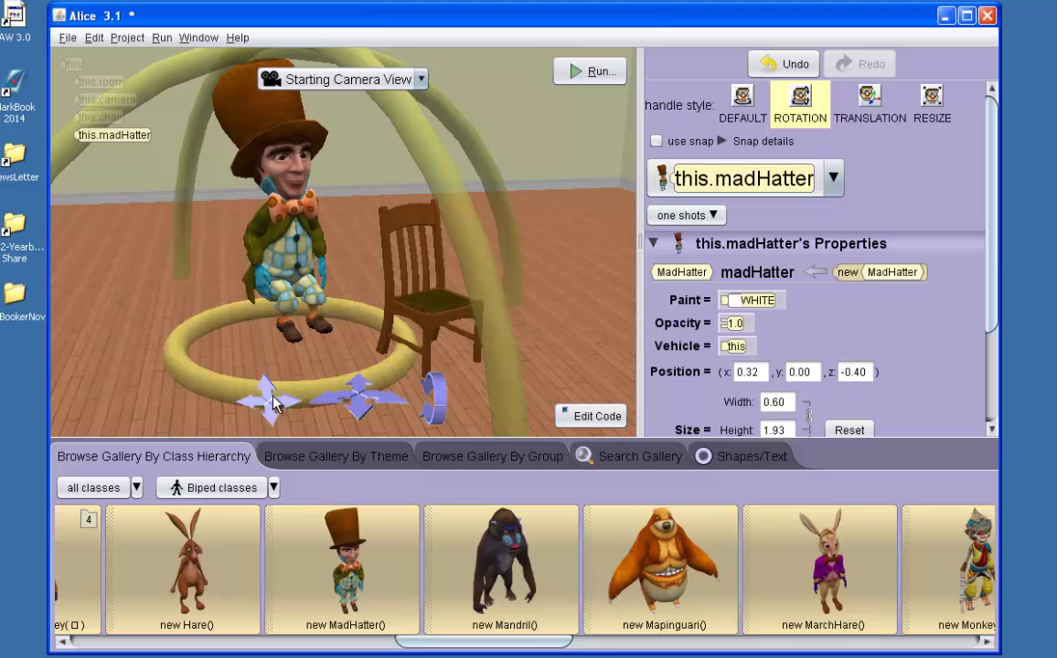
click(869, 99)
drag(313, 253, 462, 265)
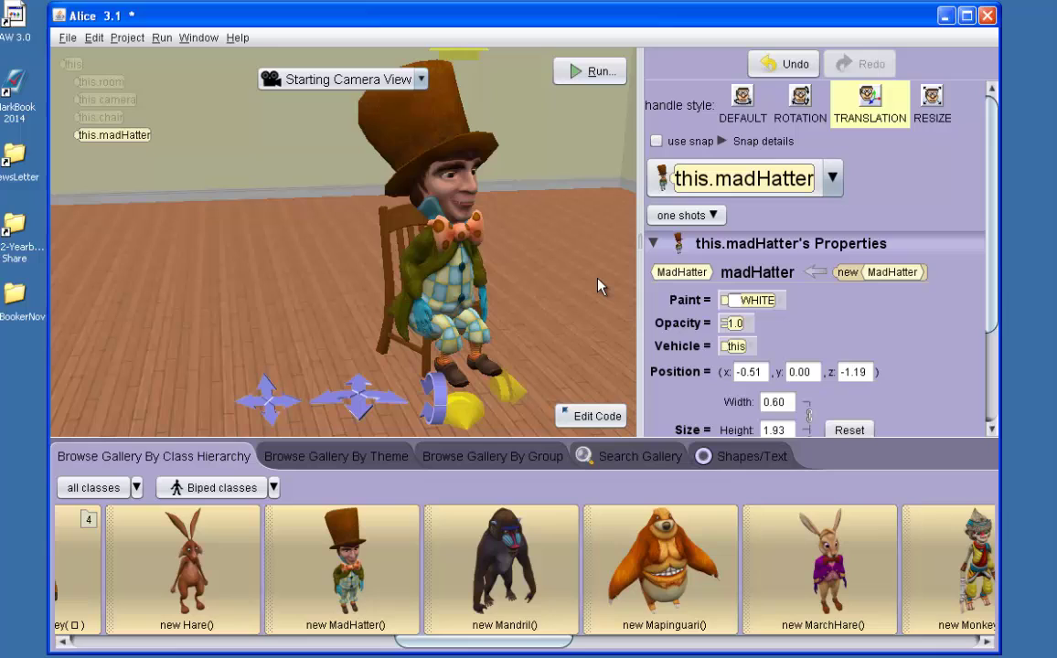
- In the top view, center the Mad Hatter over the chair seat at -0.67, 0.03, -0.82
click(421, 80)
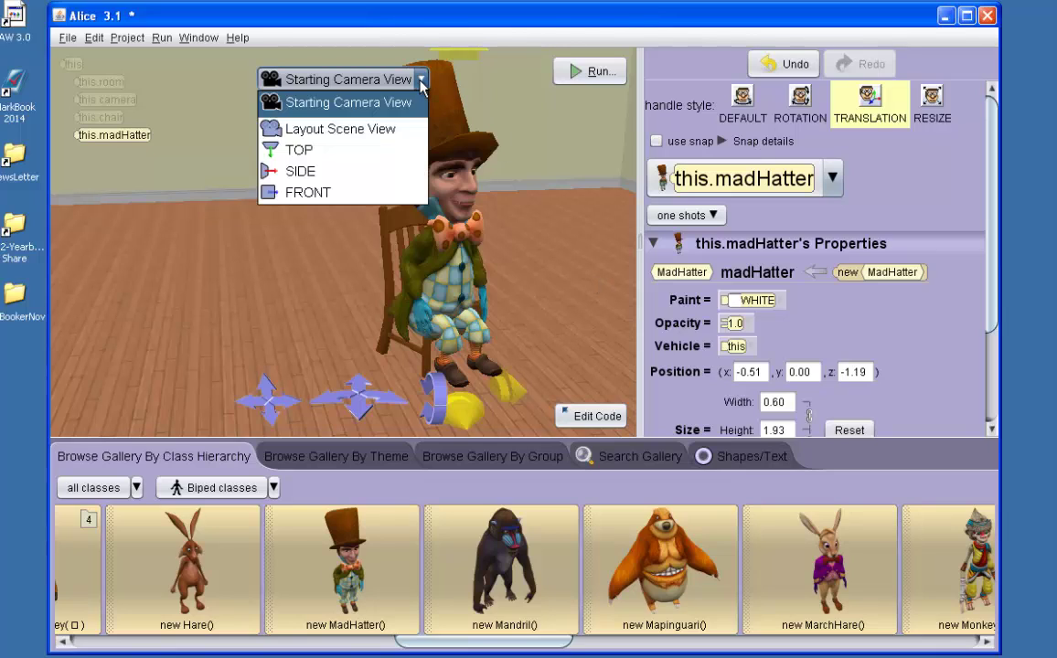
click(390, 149)
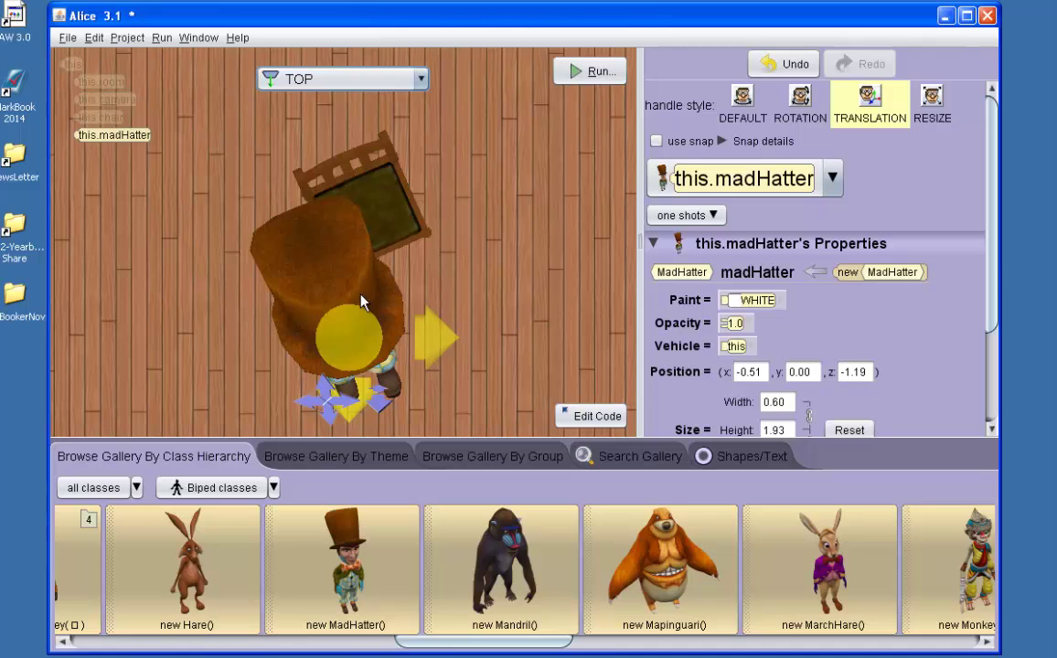
drag(362, 302, 396, 225)
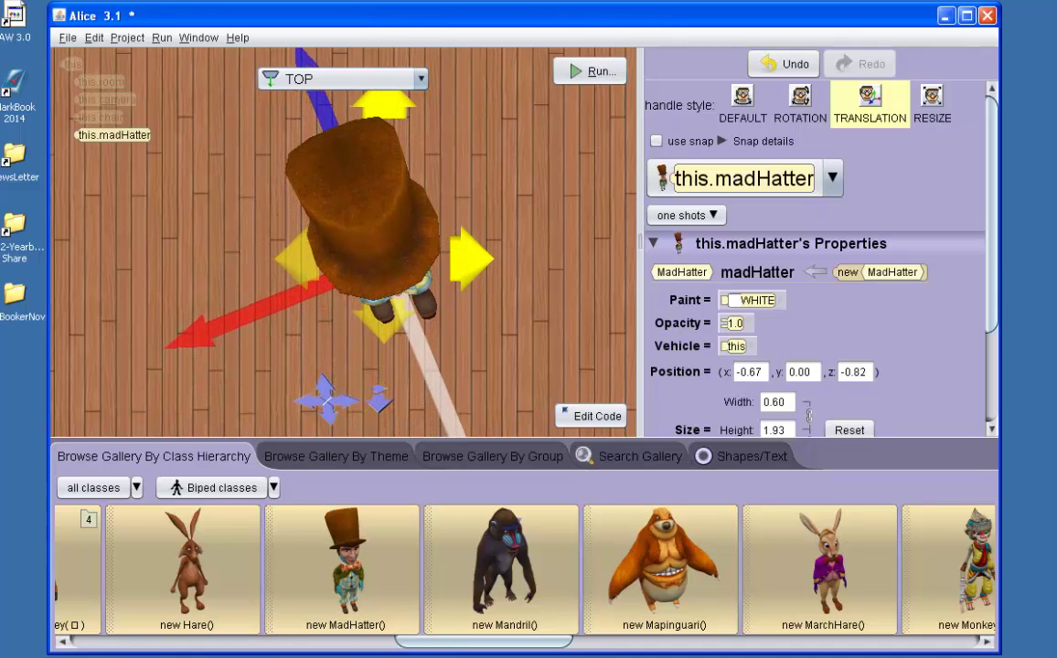
- Check the seating in side and front views, then deselect and return to the Starting Camera View
click(421, 79)
click(336, 171)
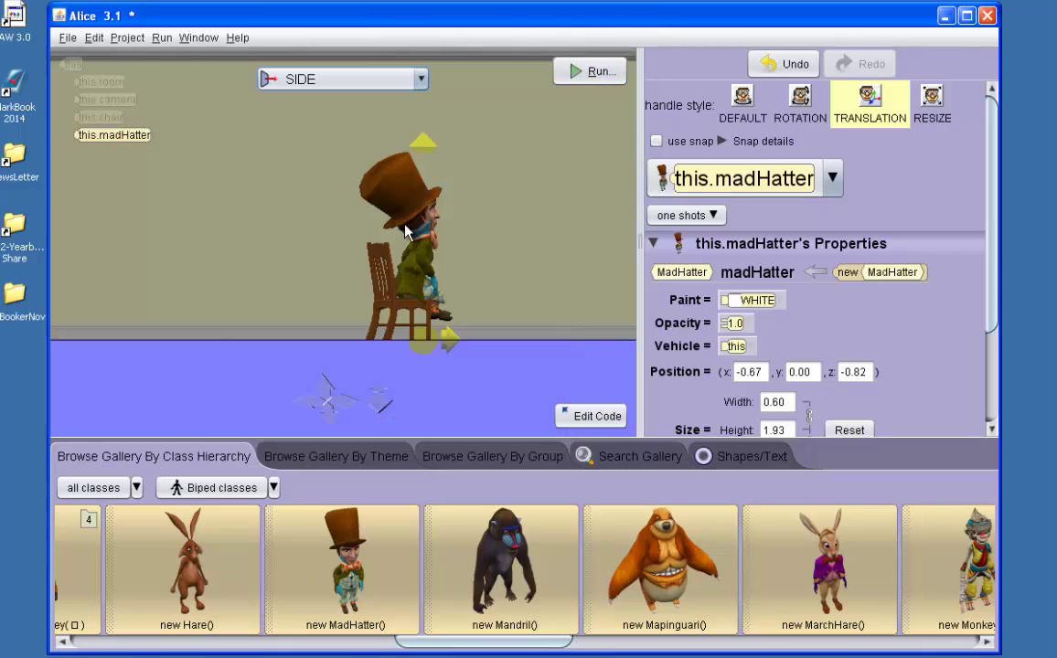
click(421, 79)
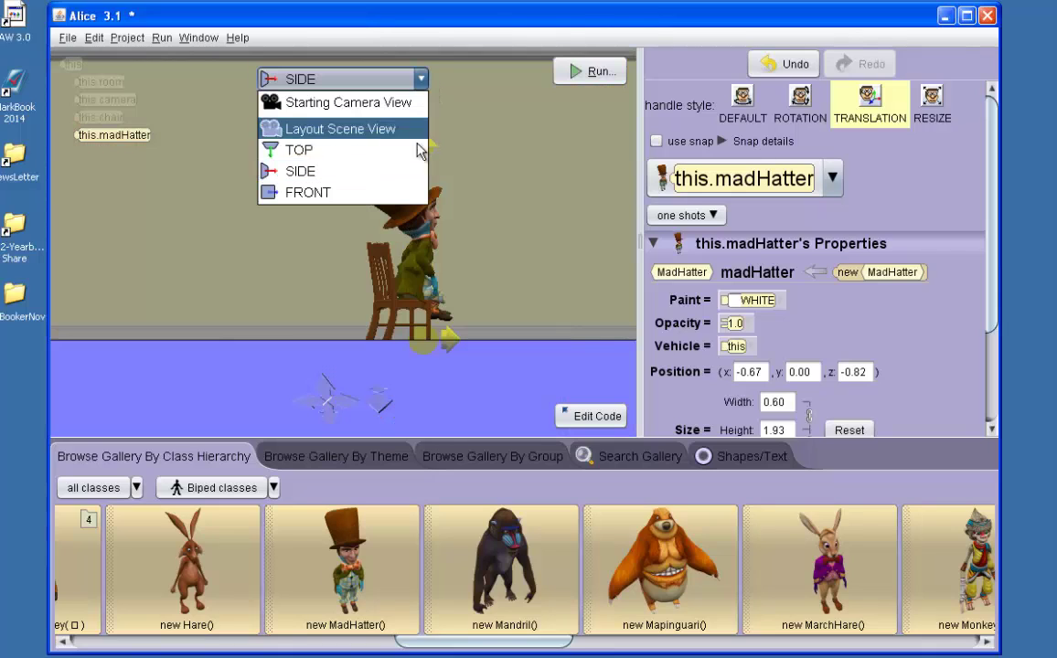
click(387, 194)
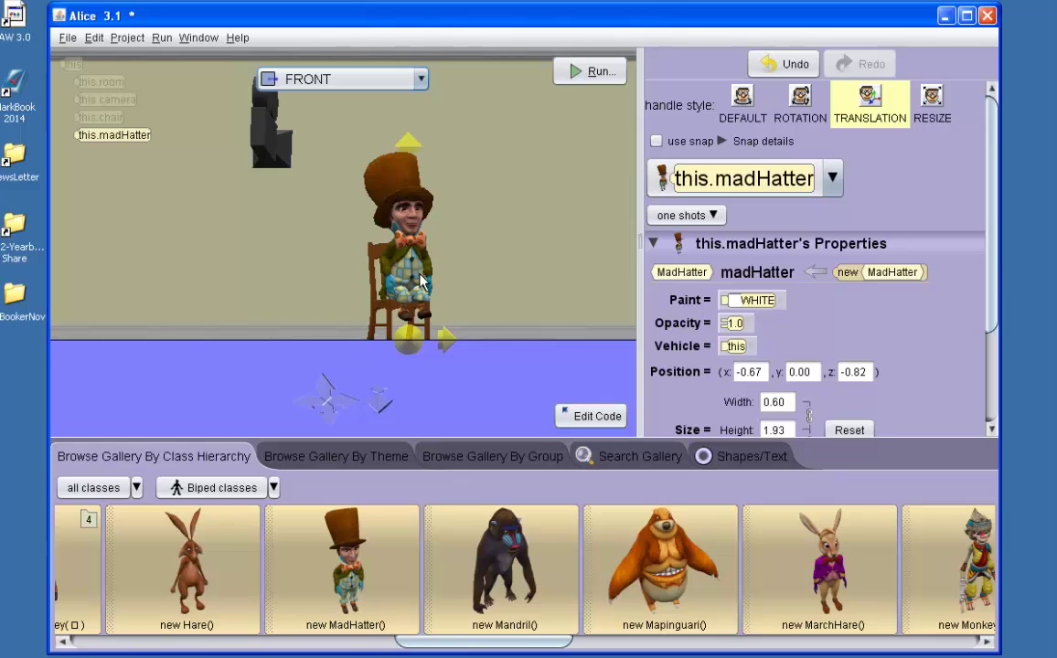
drag(407, 339, 407, 340)
click(540, 278)
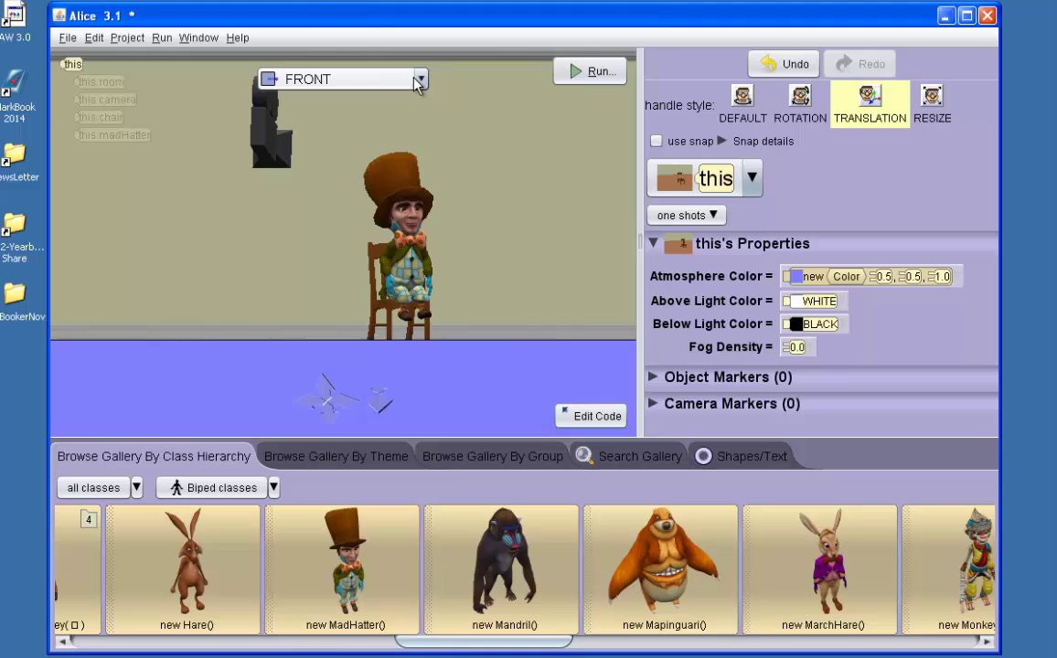
click(379, 79)
click(387, 104)
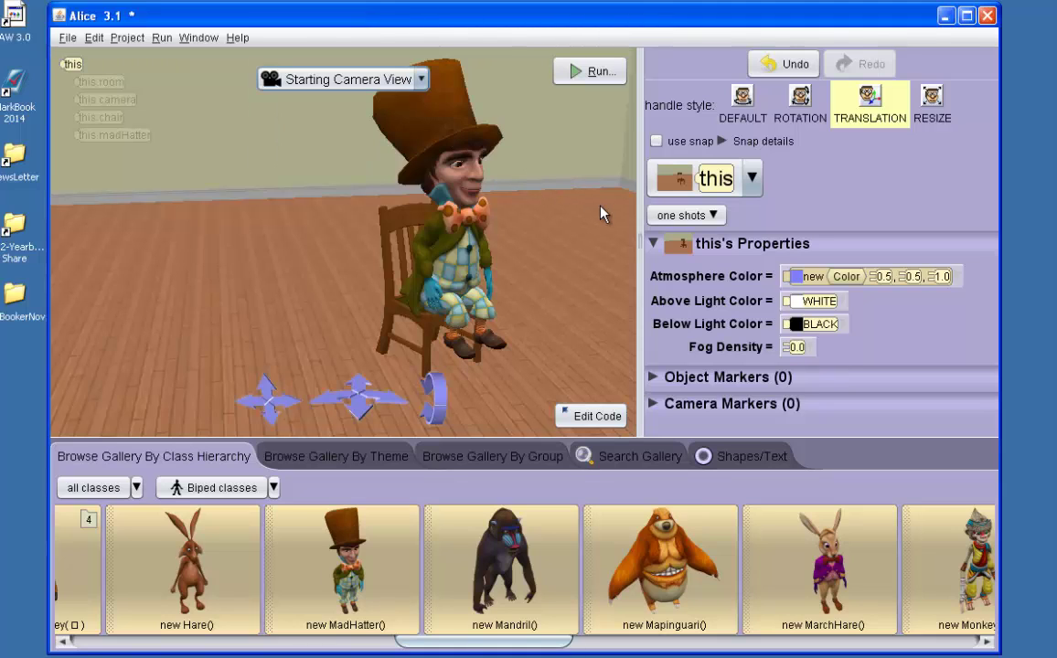